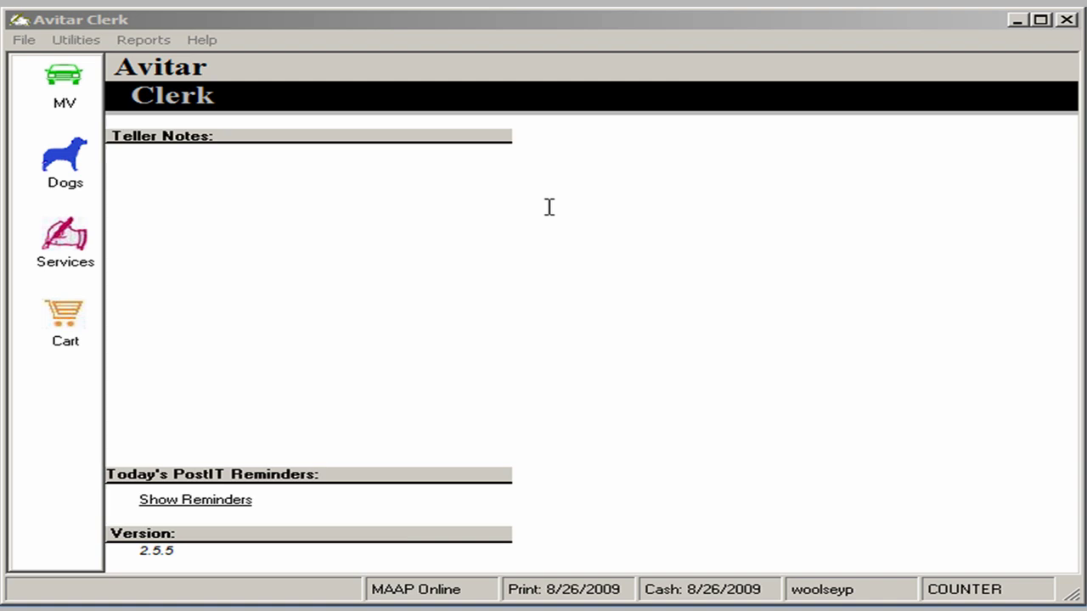
Open the Motor Vehicle section, look over the New Registrations types, and return to the menu
click(61, 81)
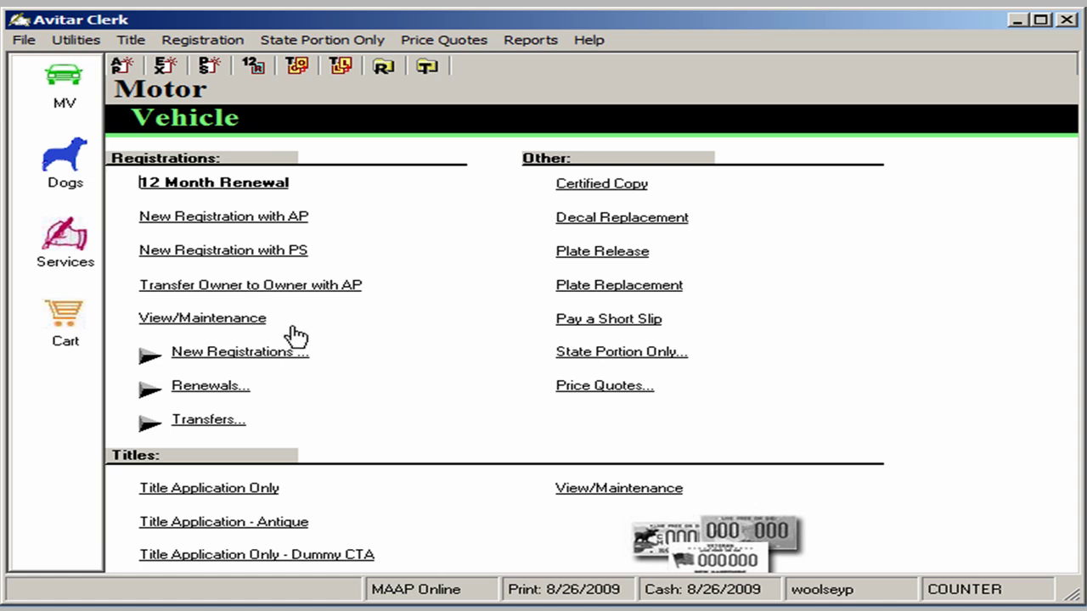
click(225, 357)
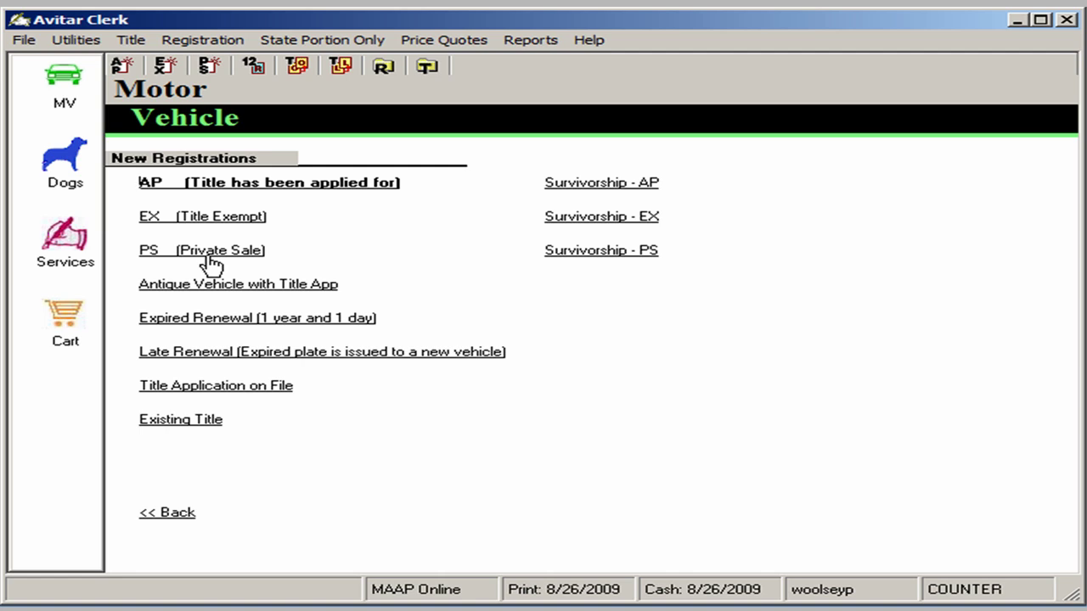
click(168, 514)
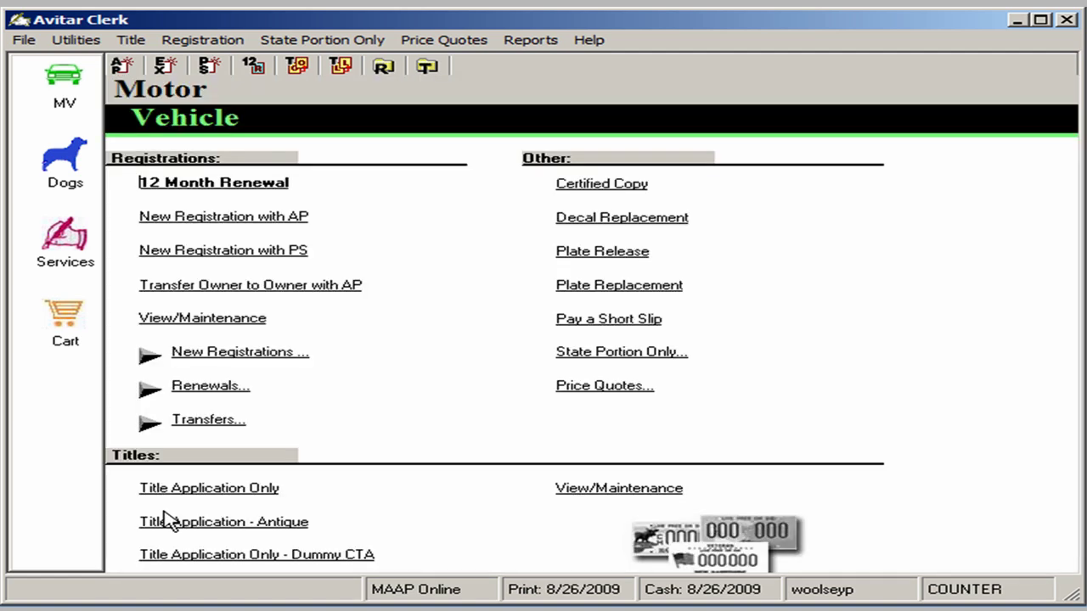
Start a private-sale new registration and select the owner from DMV records by last name and birth date
click(185, 252)
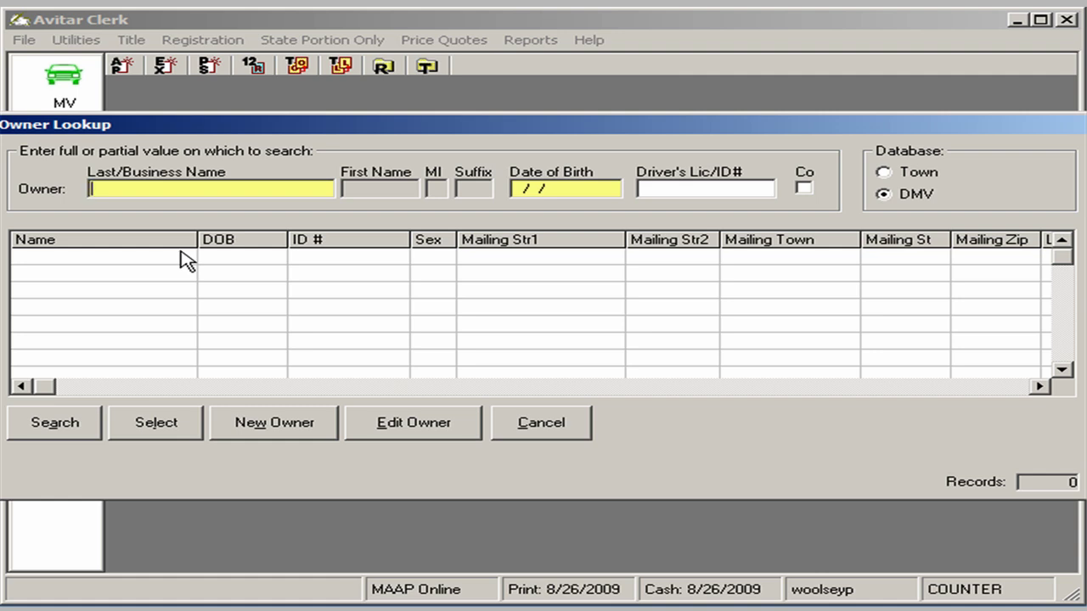
key(Tab)
key(Tab)
key(Tab)
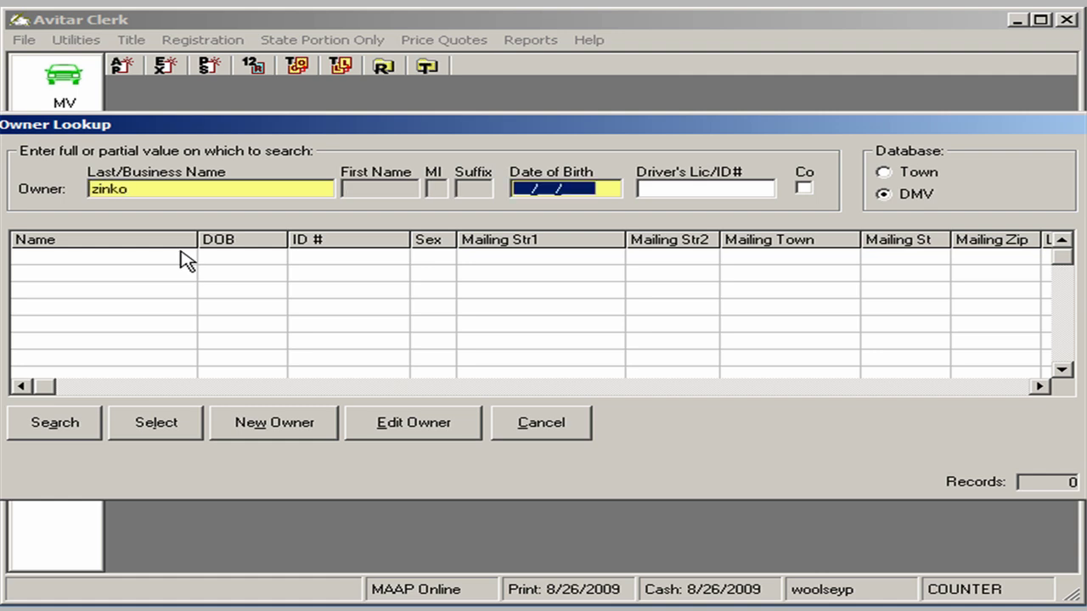
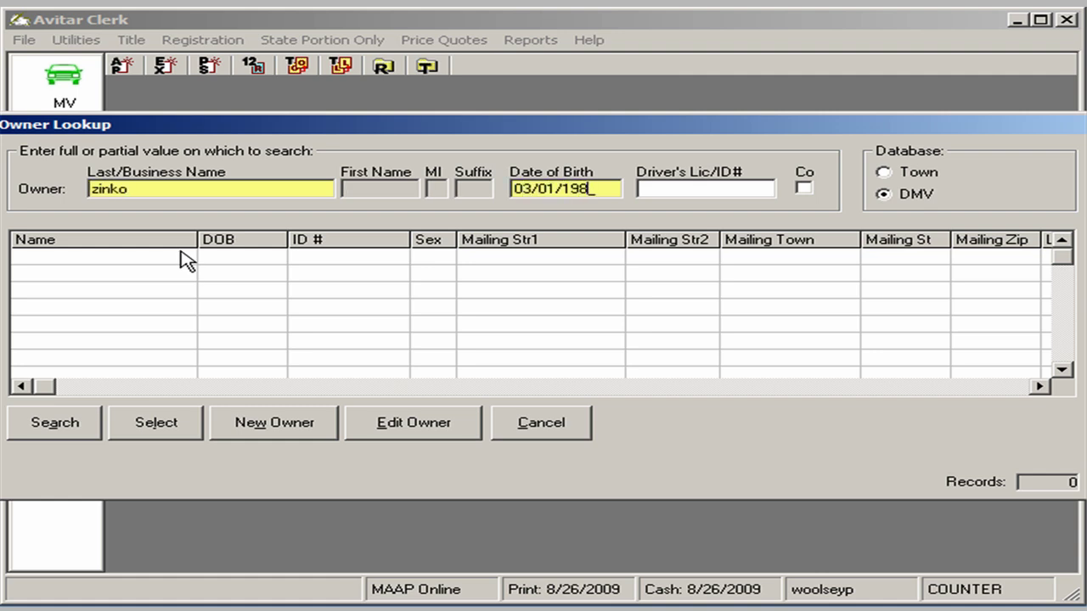
click(71, 424)
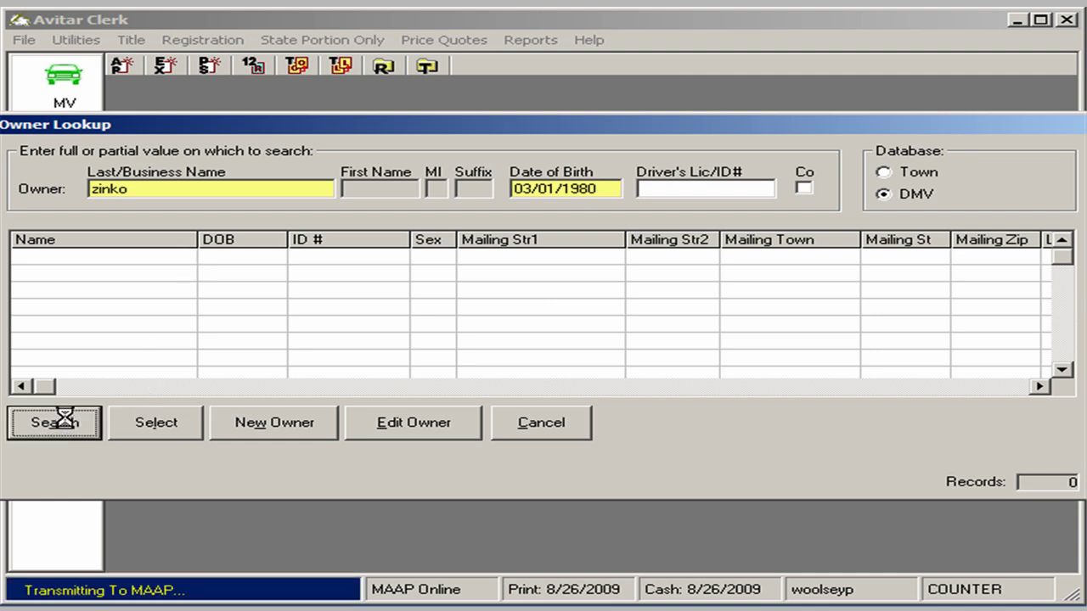
click(204, 257)
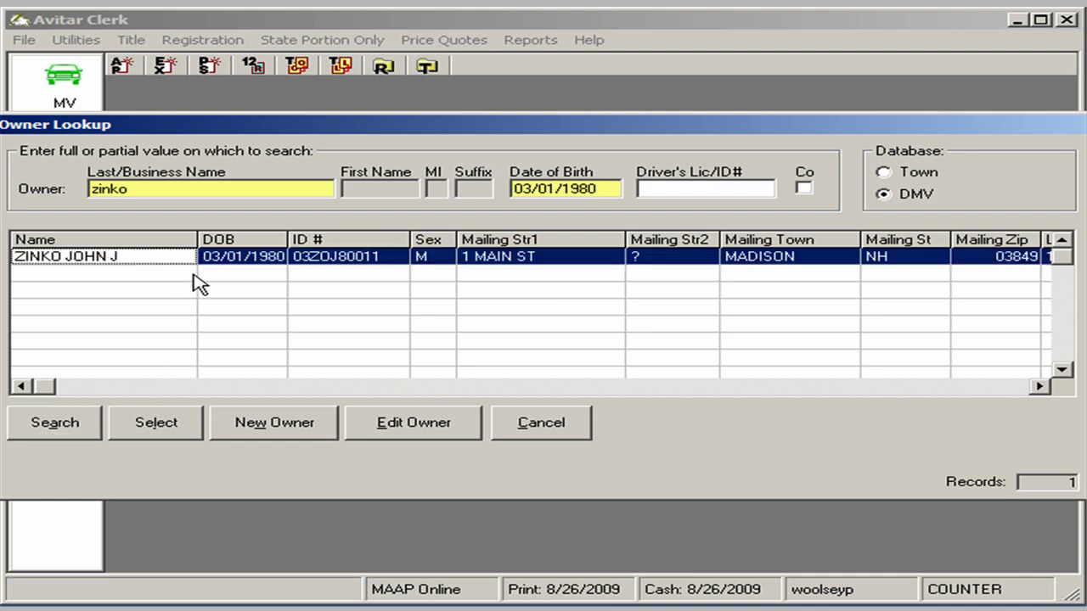
click(160, 428)
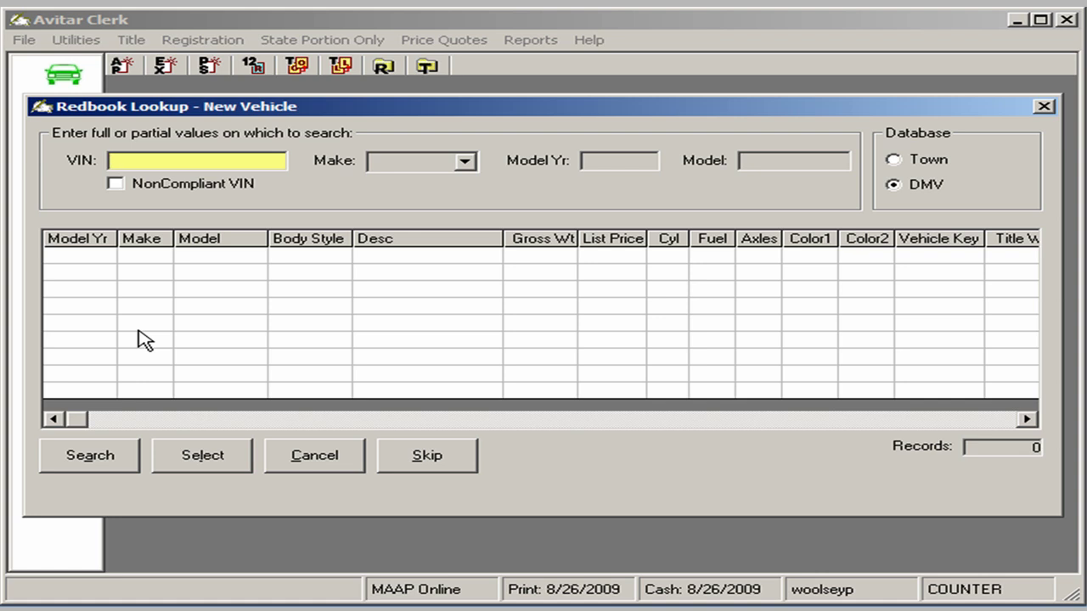
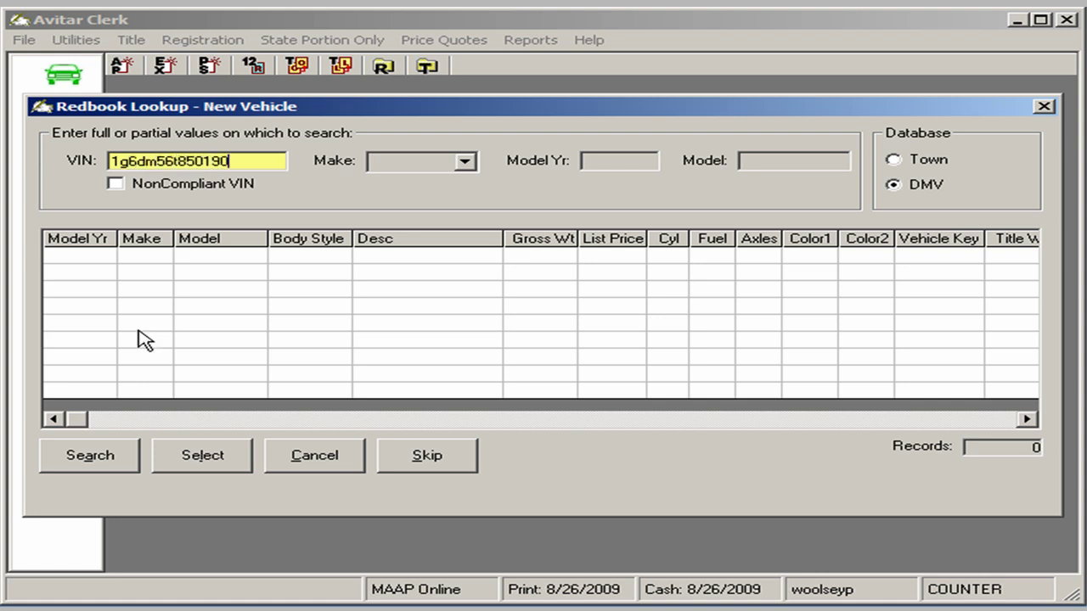
Look up the vehicle by its VIN and load the 2005 CADI CTS 4DR into the title application
click(102, 454)
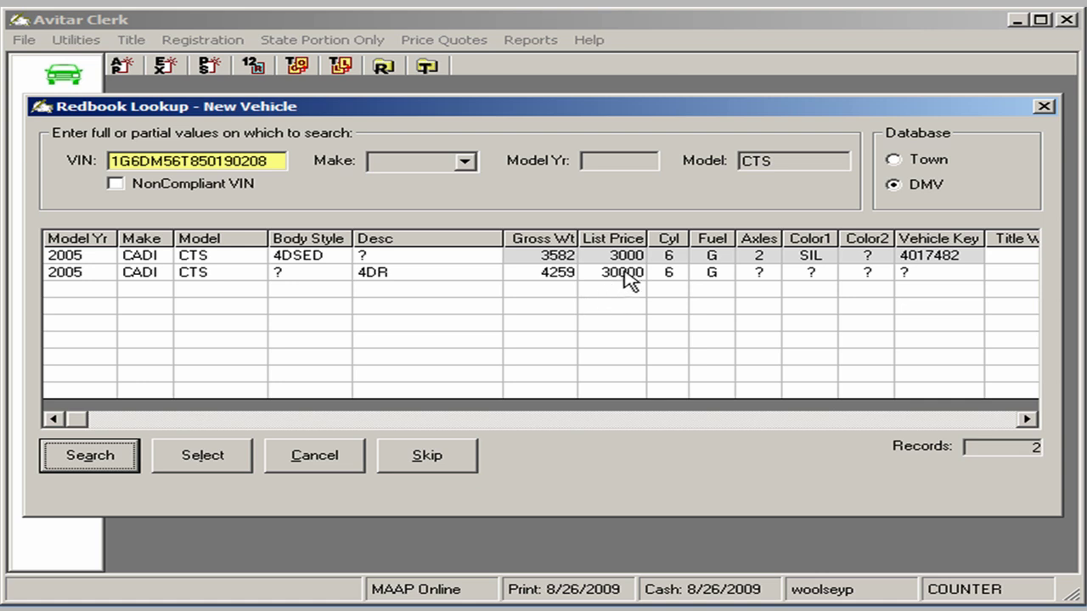
click(625, 280)
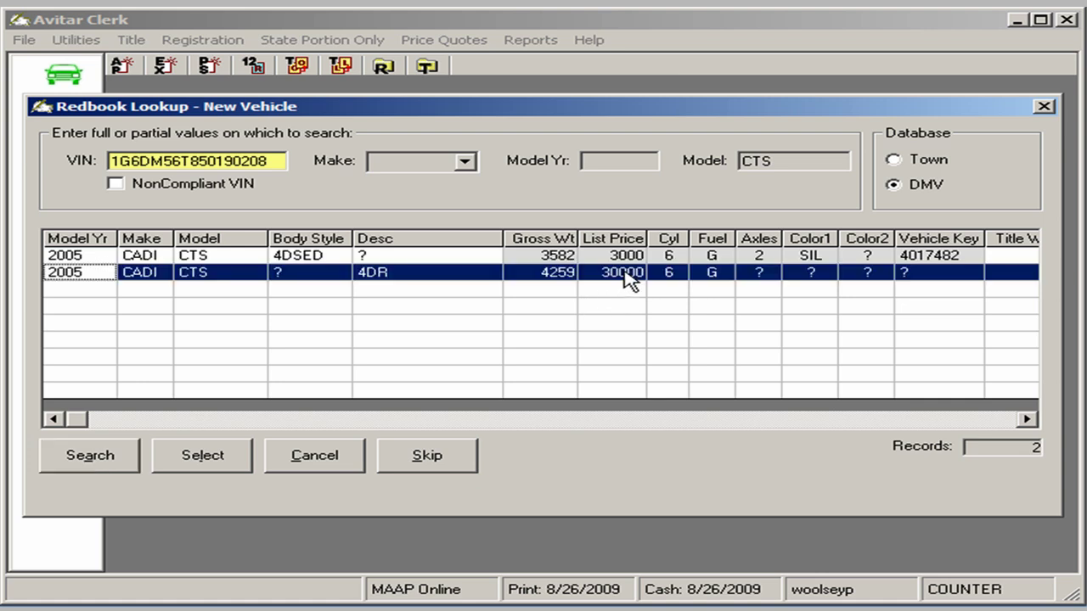
click(206, 468)
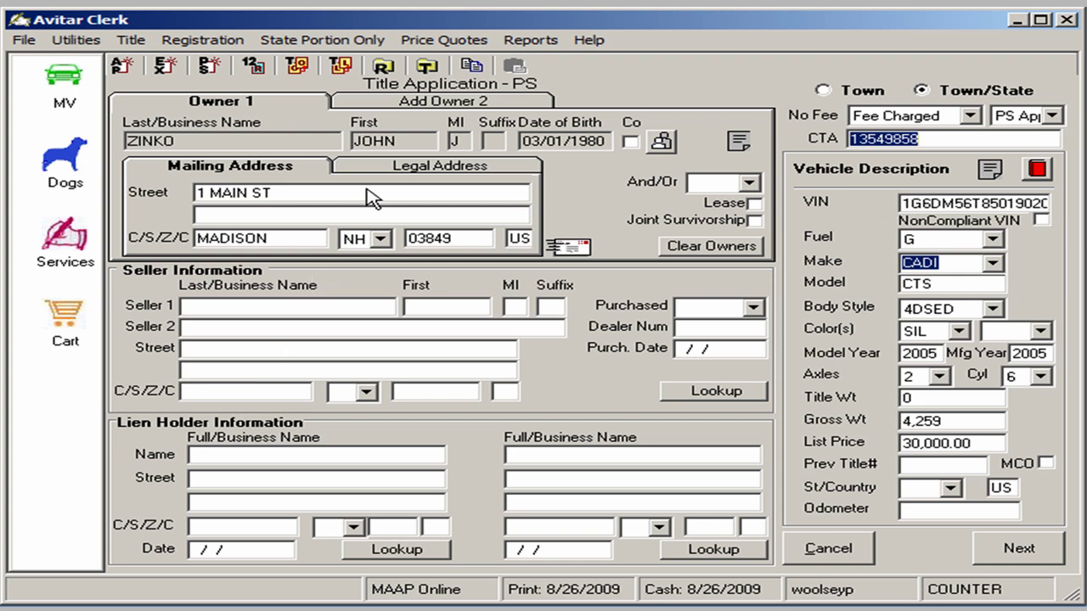
Add a non-lease second owner found in DMV records by name and birth date, then return to Owner 1
click(425, 101)
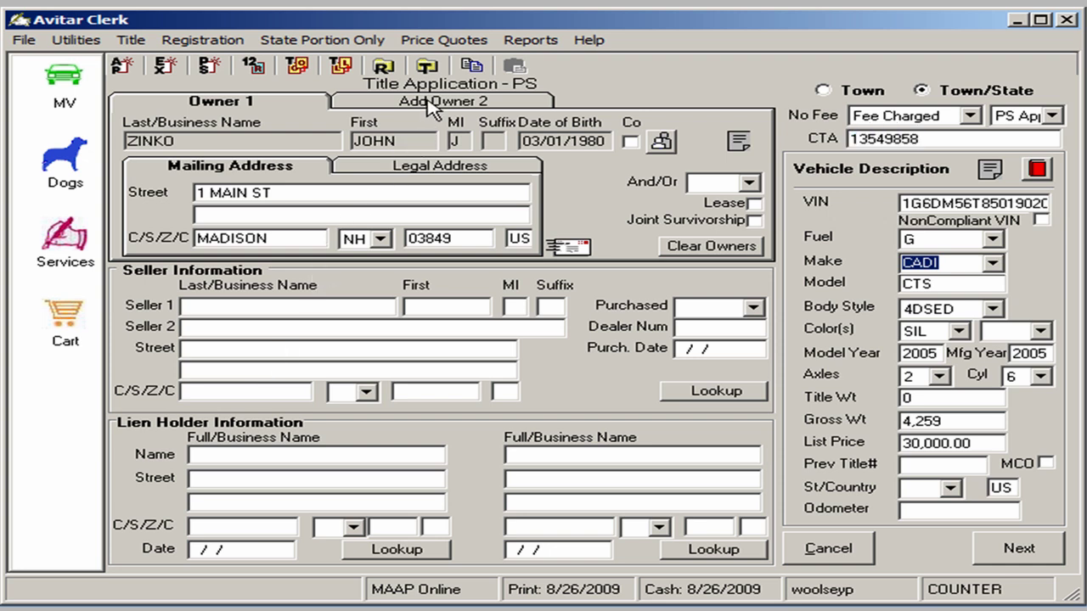
click(660, 142)
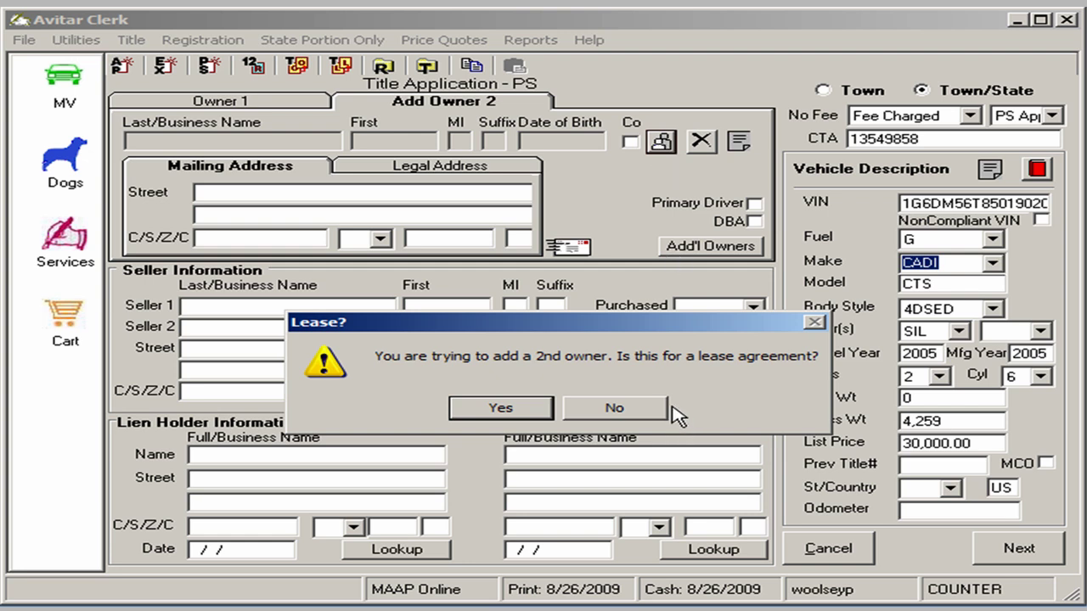
click(617, 413)
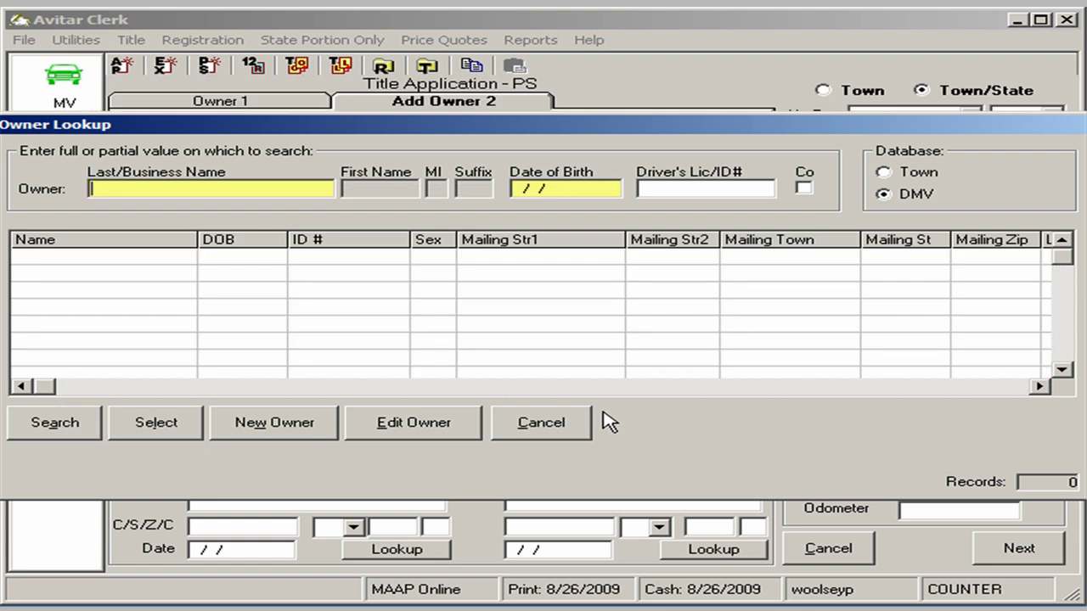
text(zinko)
key(Tab)
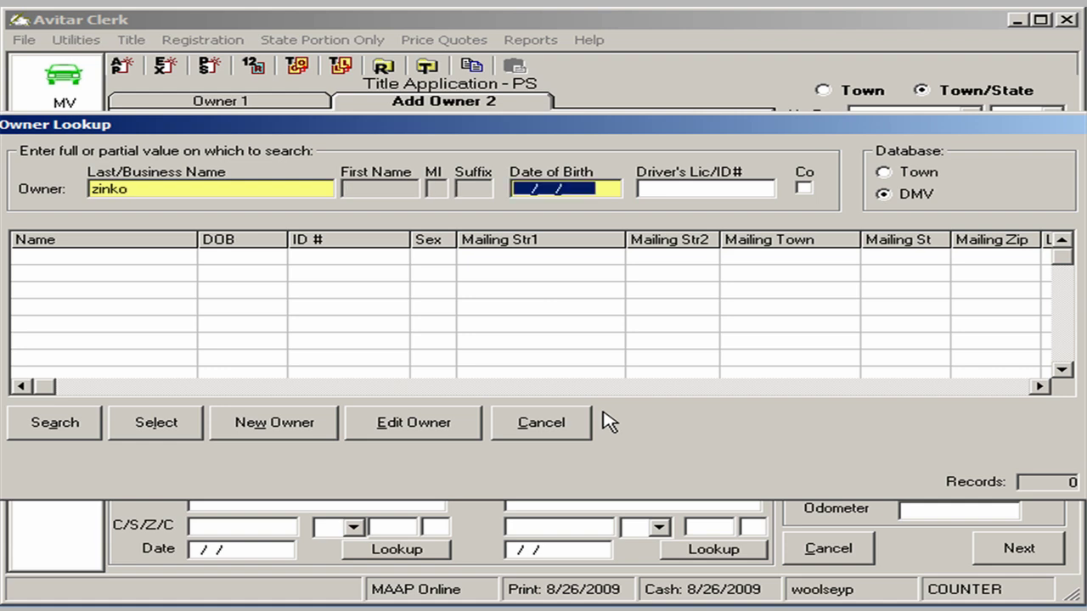
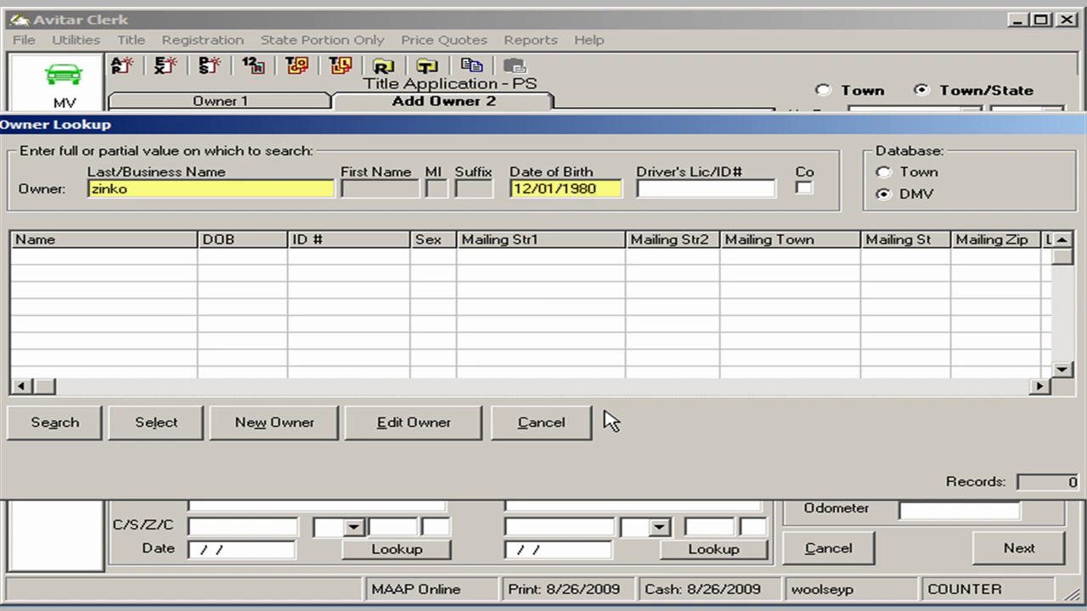
click(68, 421)
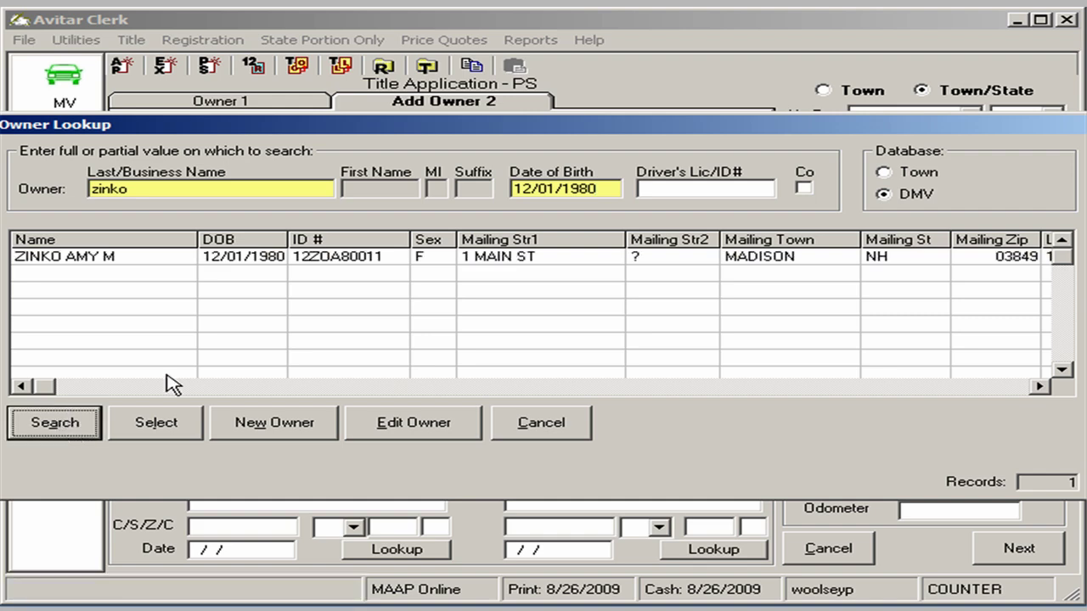
click(228, 257)
click(161, 424)
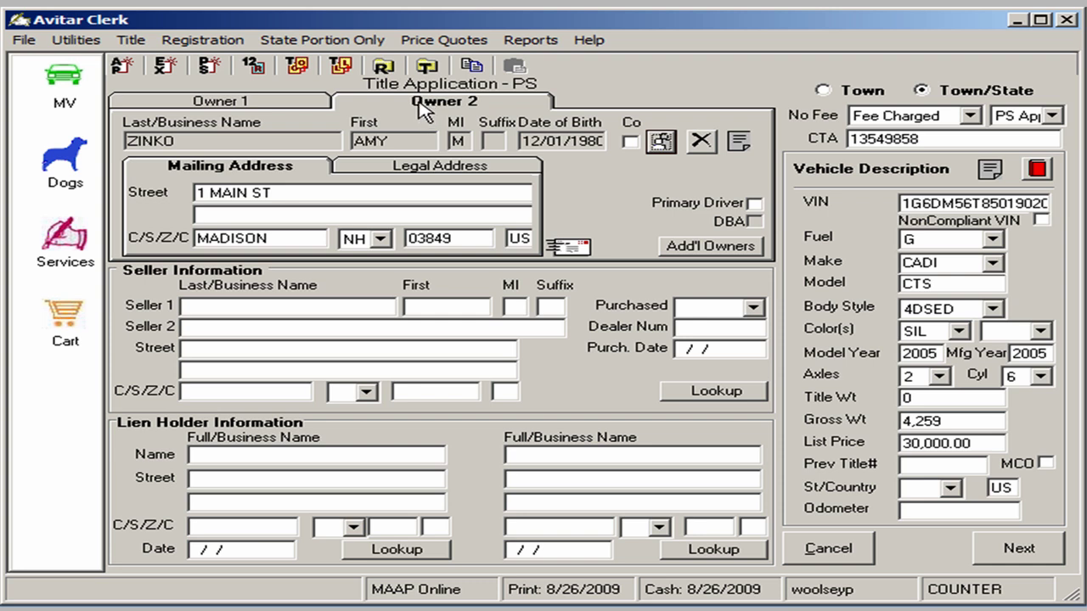
click(221, 101)
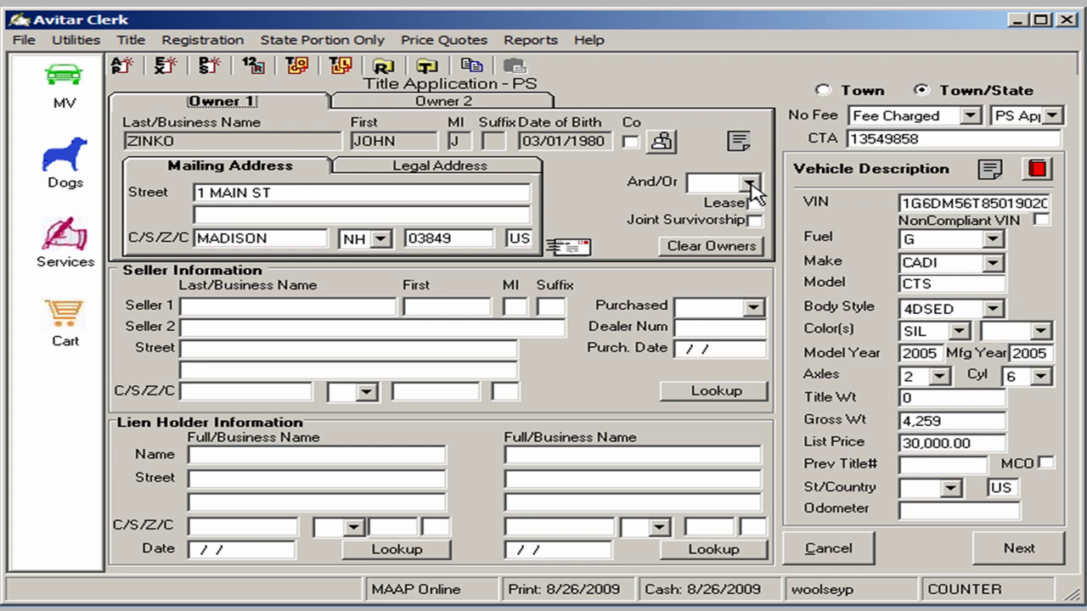
click(750, 185)
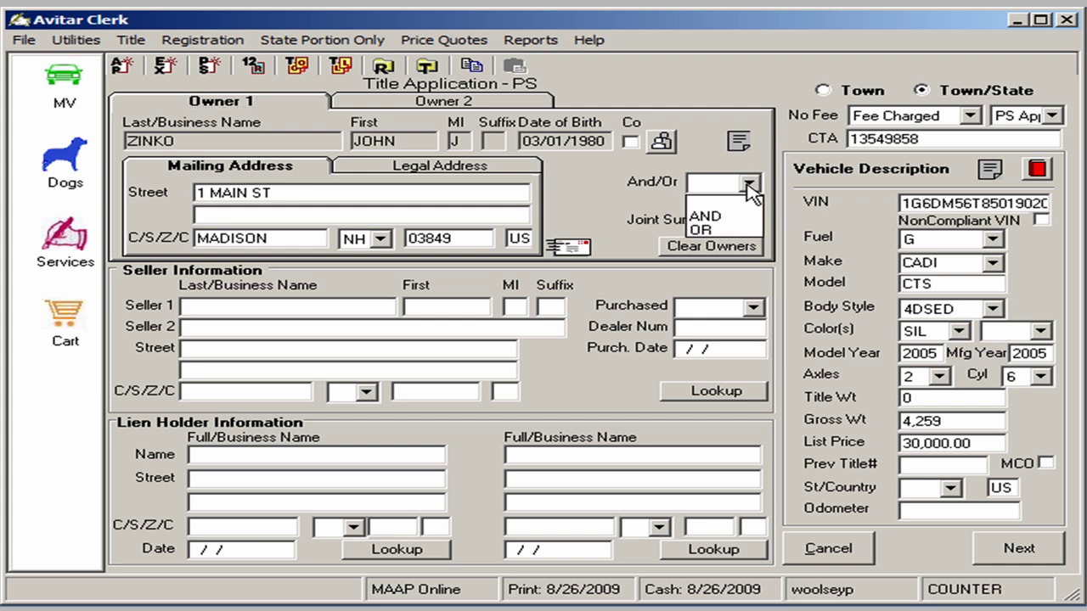
click(747, 230)
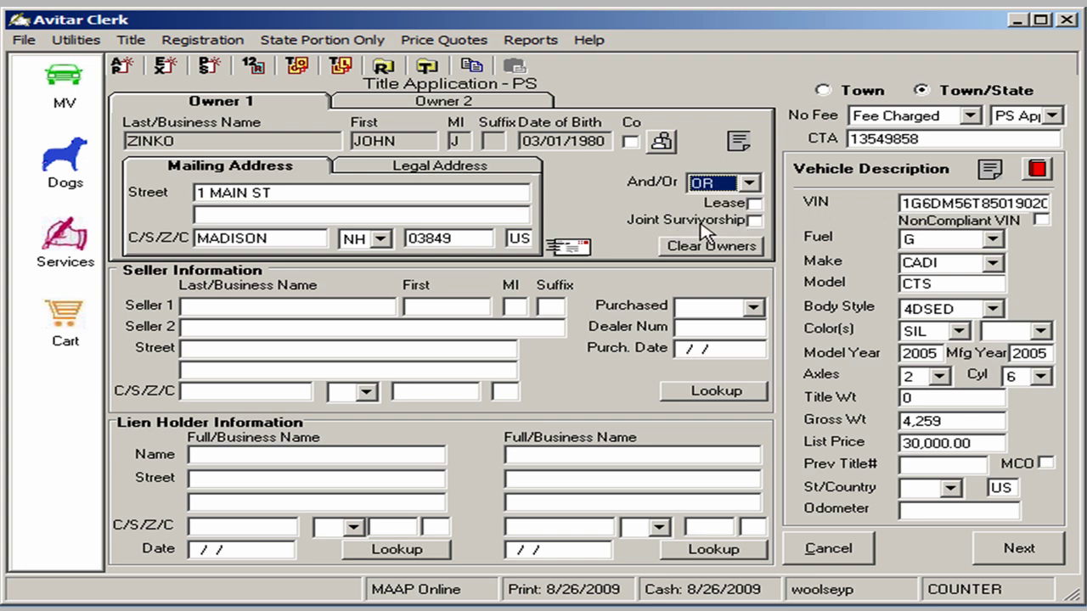
click(386, 105)
click(309, 102)
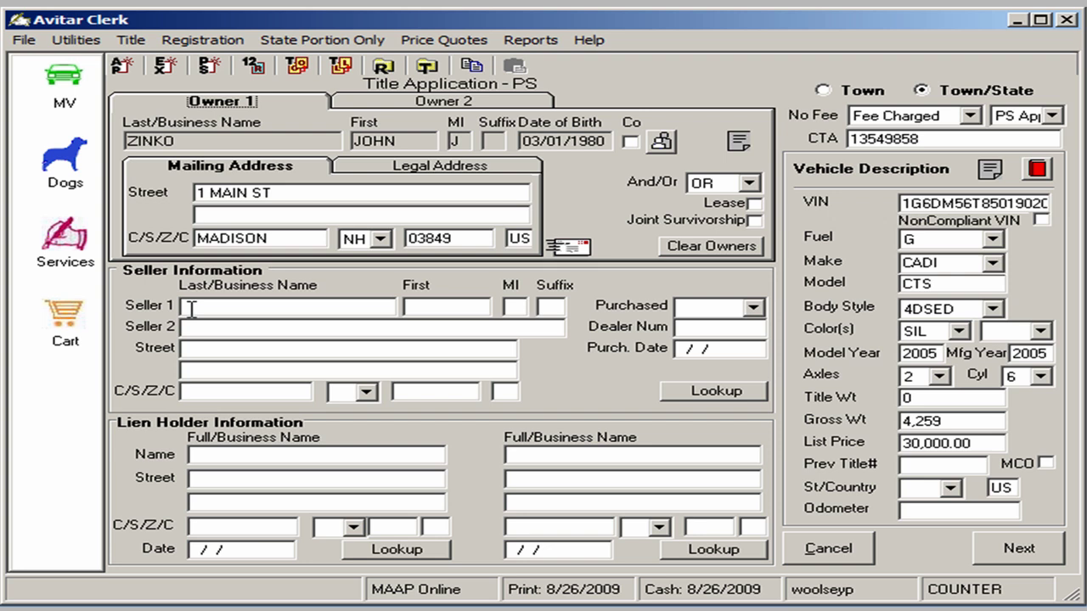
Enter the seller's full name and mailing address in the Seller 1 fields
click(191, 308)
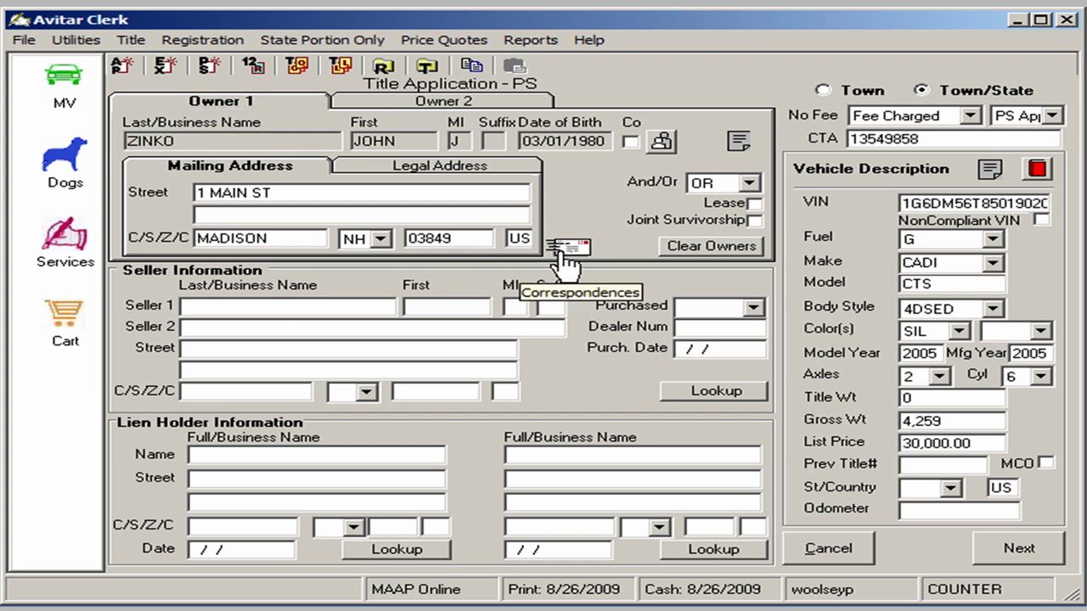
text(SMI)
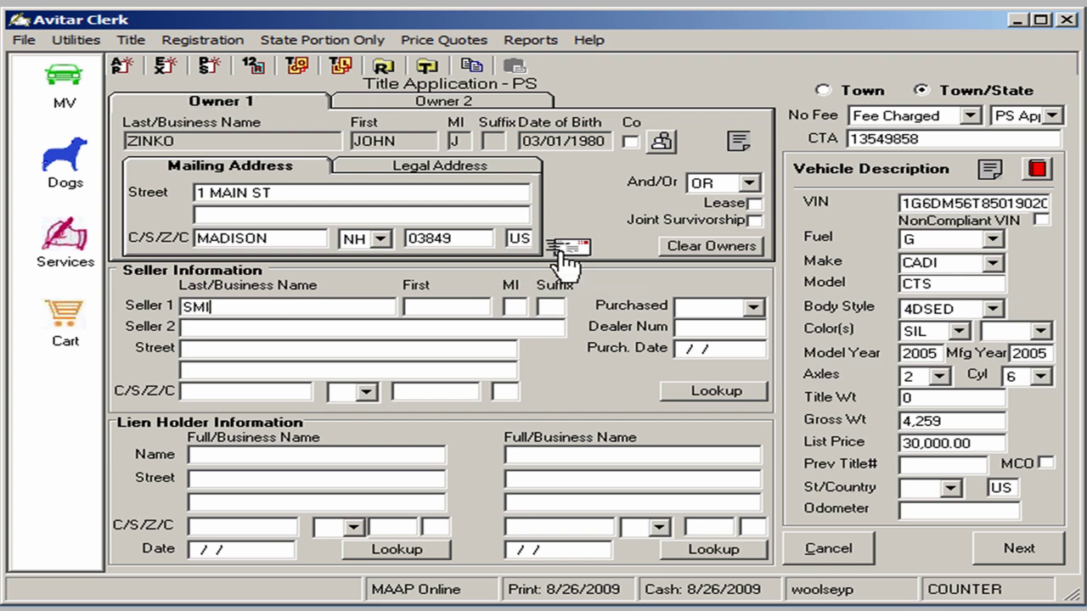
text(TH)
key(Tab)
text(JOHN)
key(Tab)
text(J)
key(Tab)
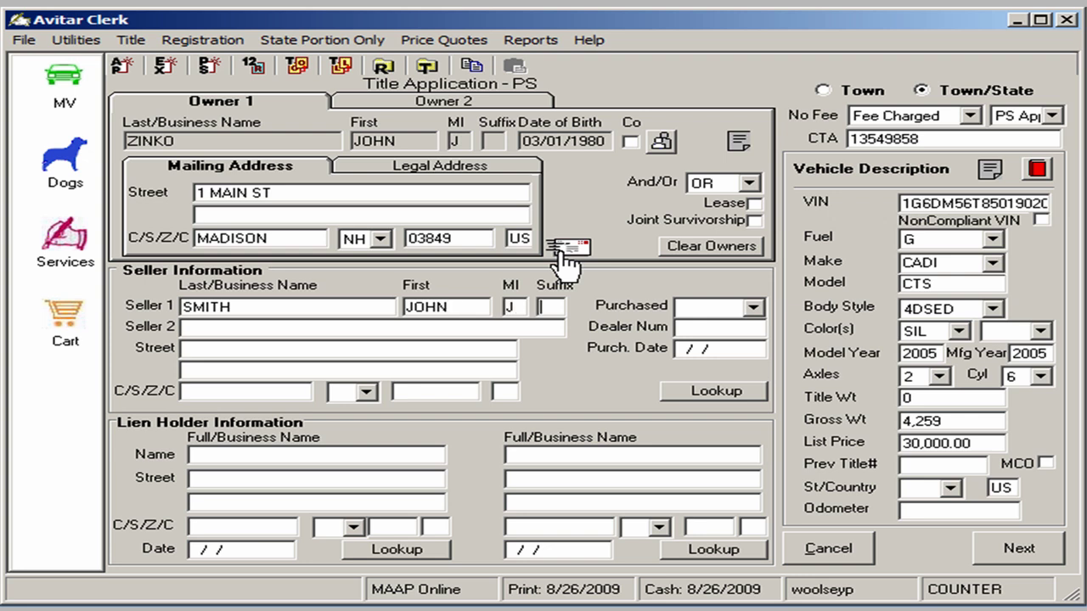
key(Tab)
key(Tab)
text(O BOX 2345)
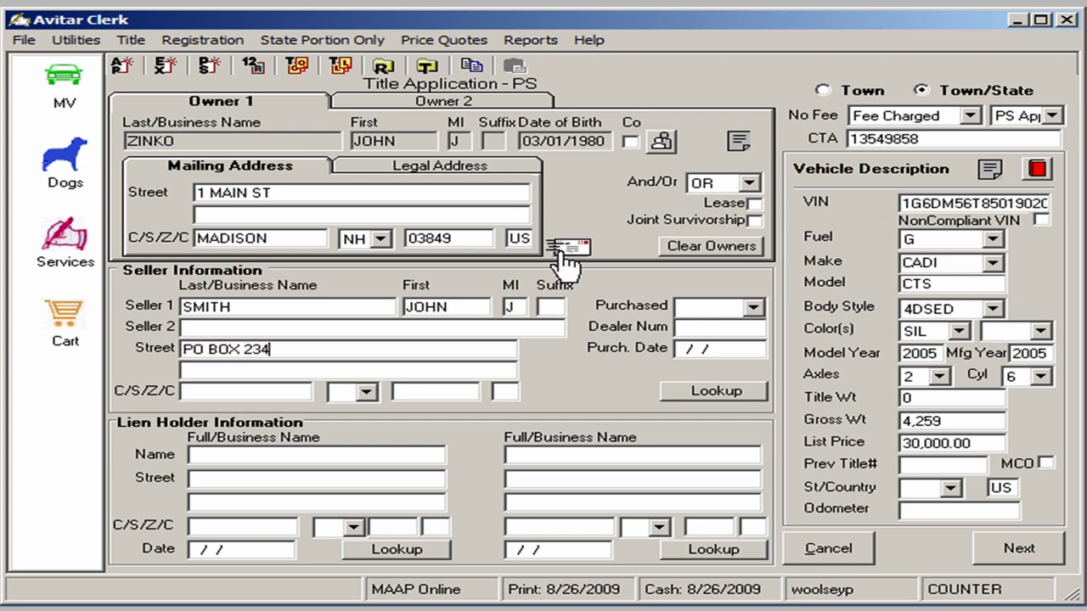
key(Tab)
key(Tab)
text(BRISTOL)
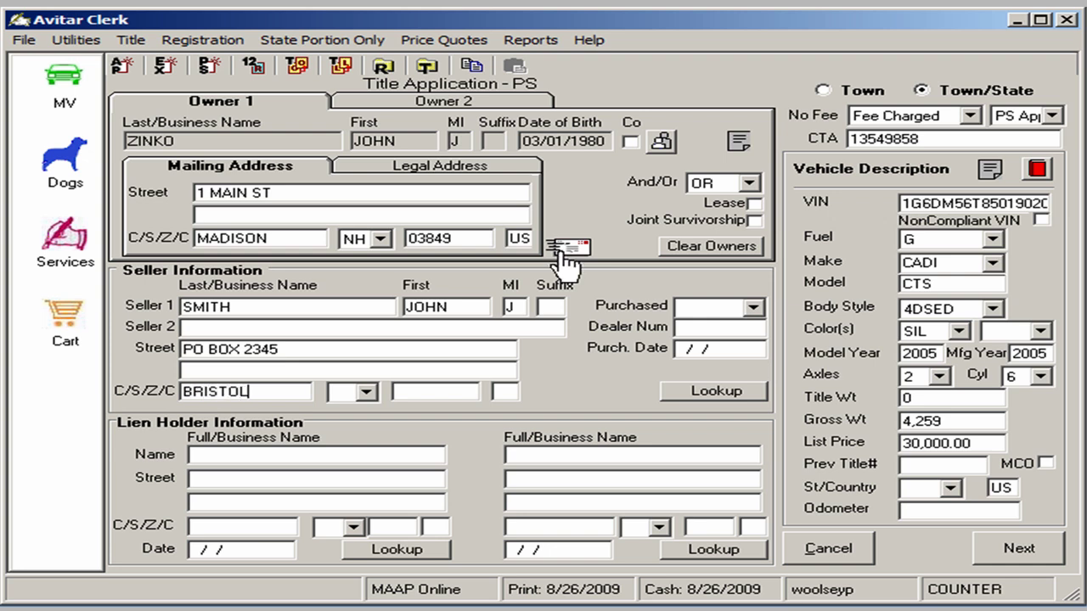
key(Tab)
text(NH)
key(Tab)
text(03222)
key(Tab)
text(US)
key(Tab)
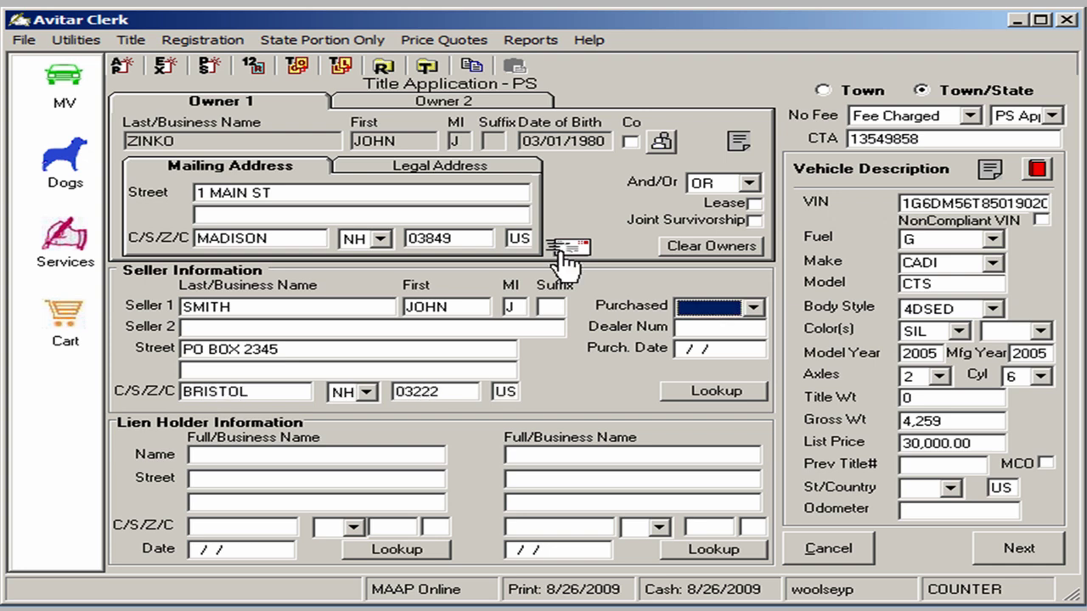
Mark the vehicle as purchased used on 08/08/2009
click(755, 310)
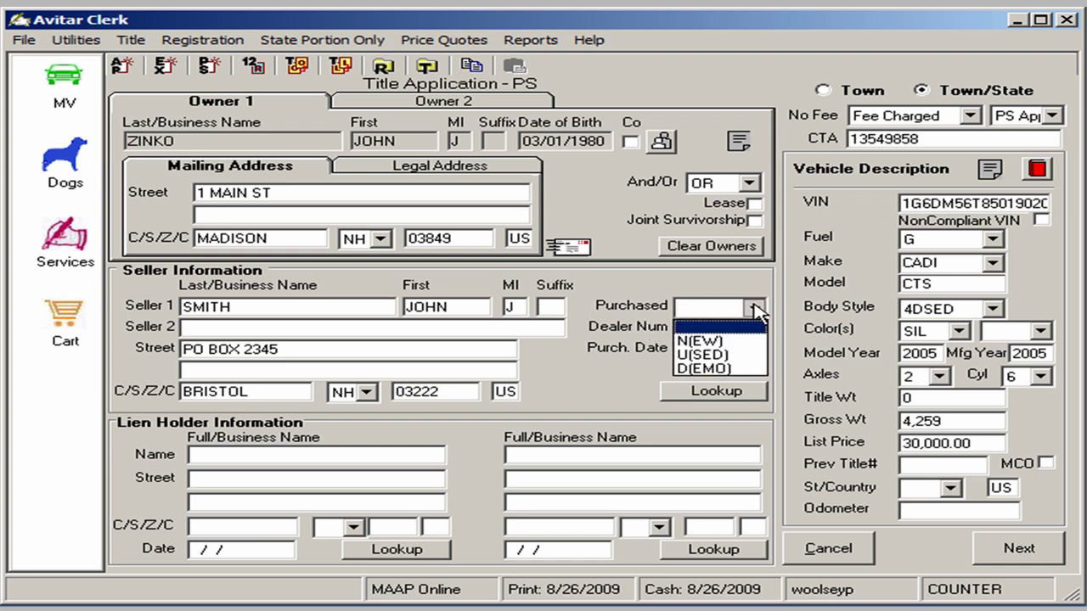
click(757, 350)
click(758, 349)
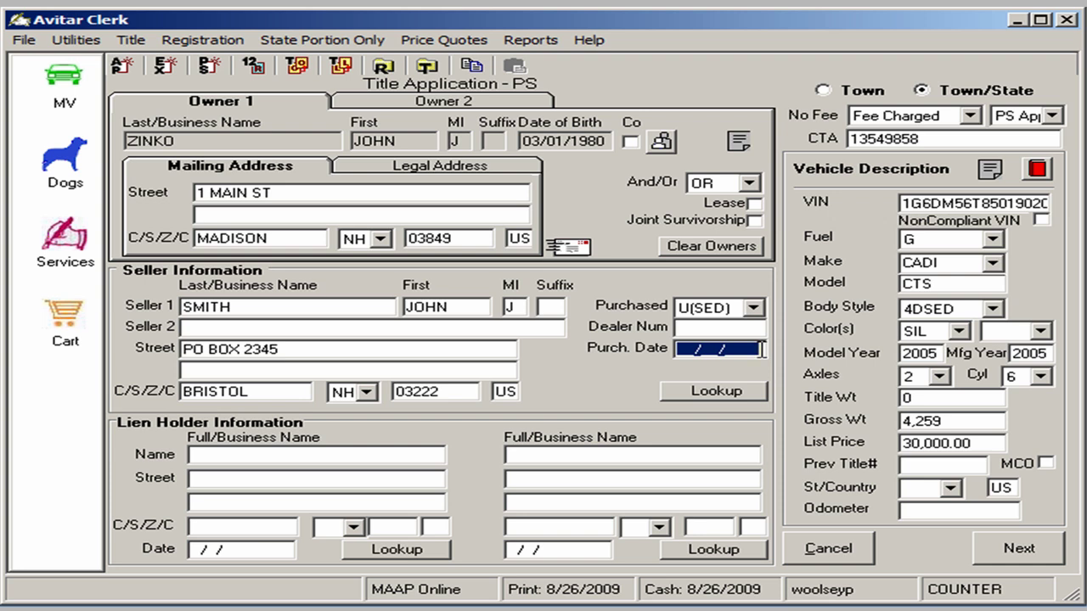
text(08082009)
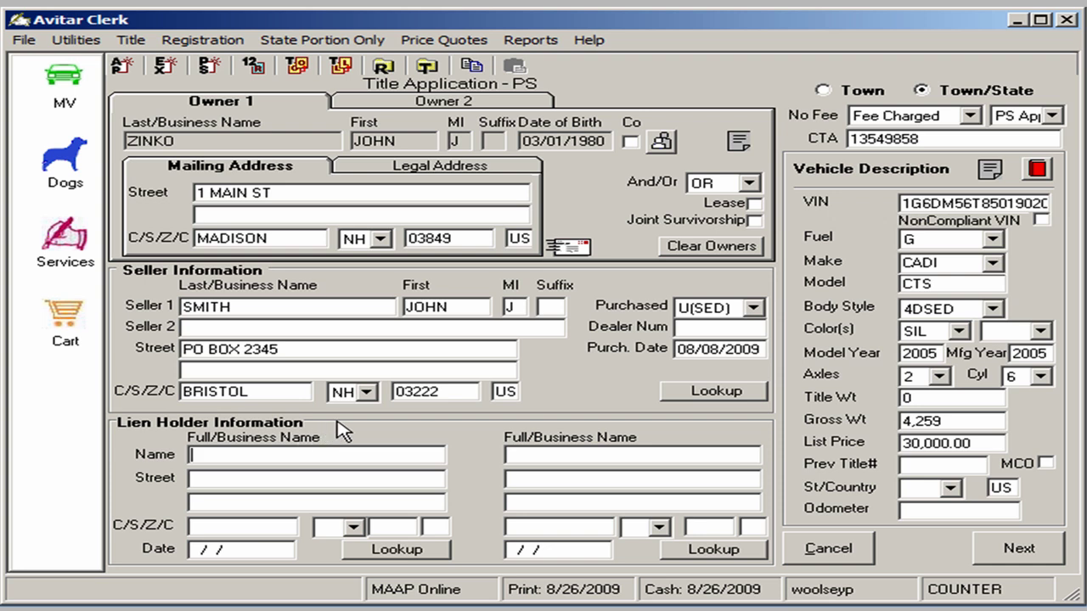
Add TD BANK NORTH as lienholder with its address and a lien date of 08/08/2009
text(TD BANK NORTH)
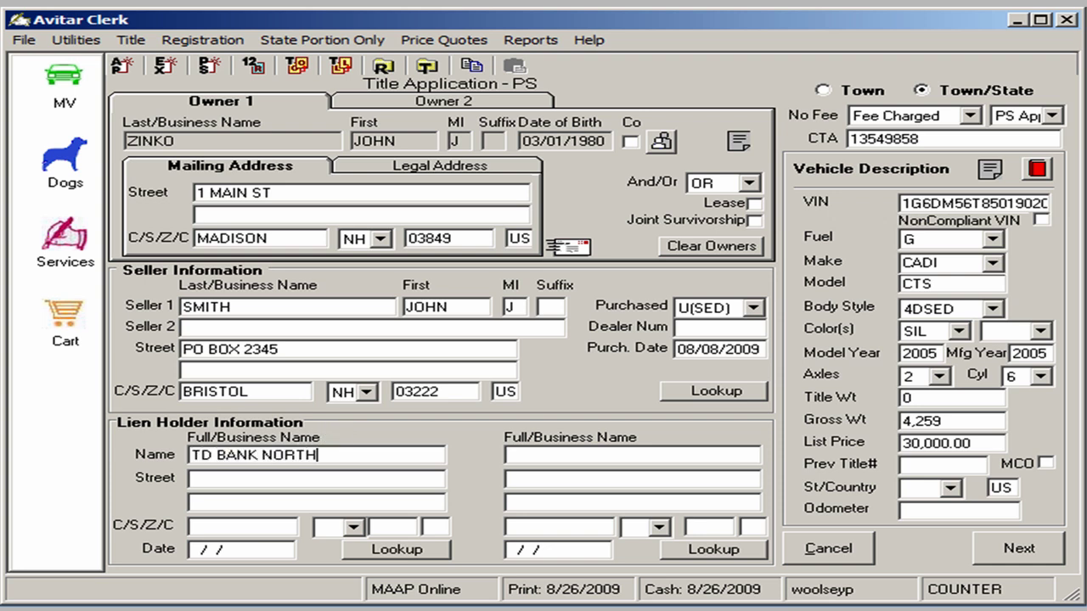
key(Tab)
text(PO BOX 235)
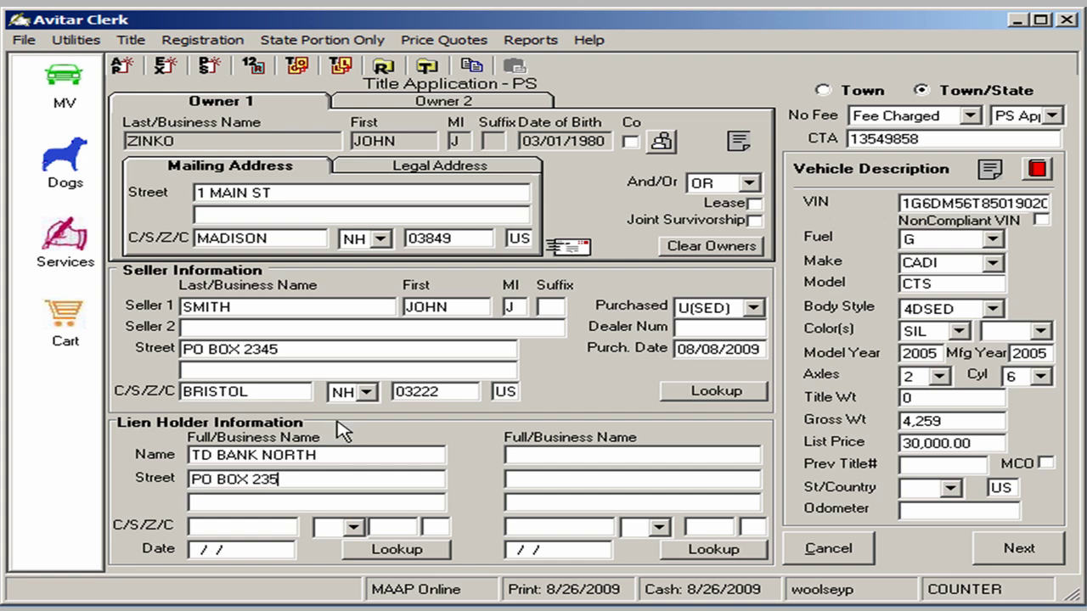
key(Tab)
key(Tab)
text(BRISTOL)
key(Tab)
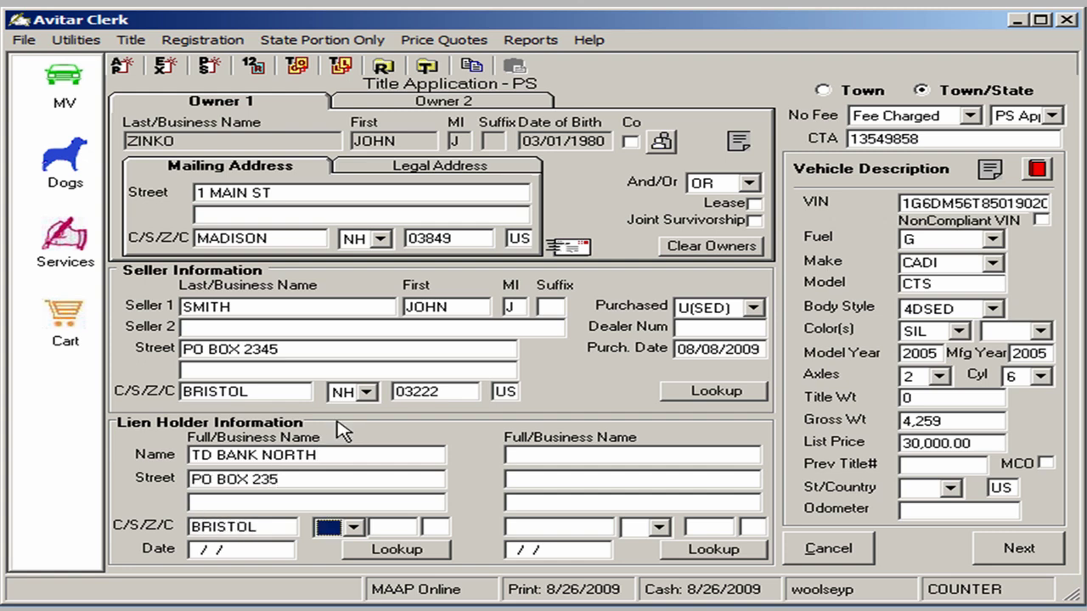
text(NH)
key(Tab)
text(03222)
key(Tab)
text(US)
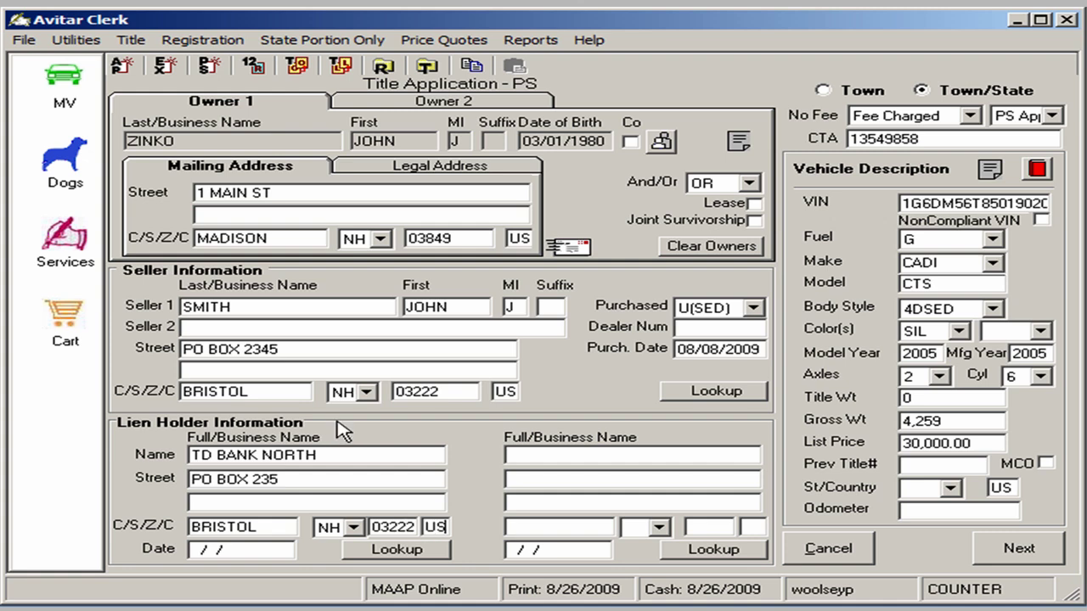
key(Tab)
text(08/08/2009)
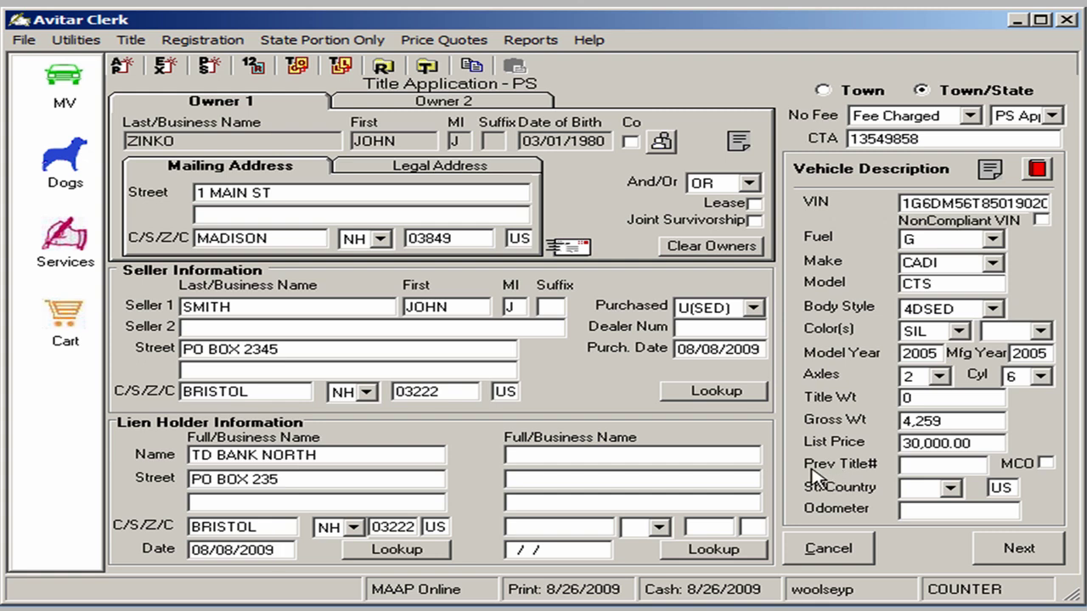
Record previous title 25635 from MA and an odometer reading of 25000
click(904, 464)
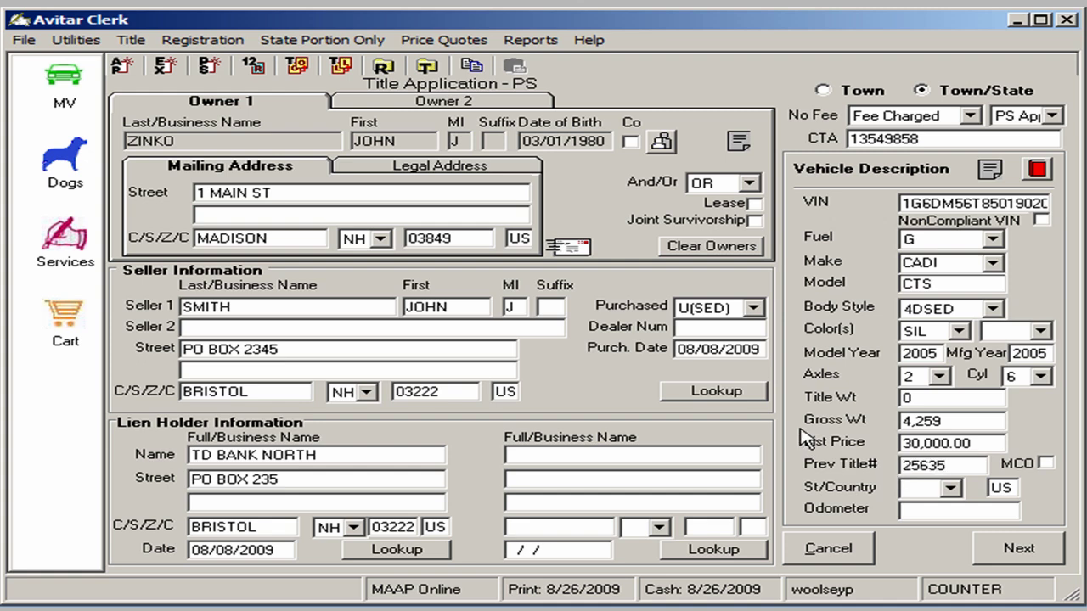
click(910, 489)
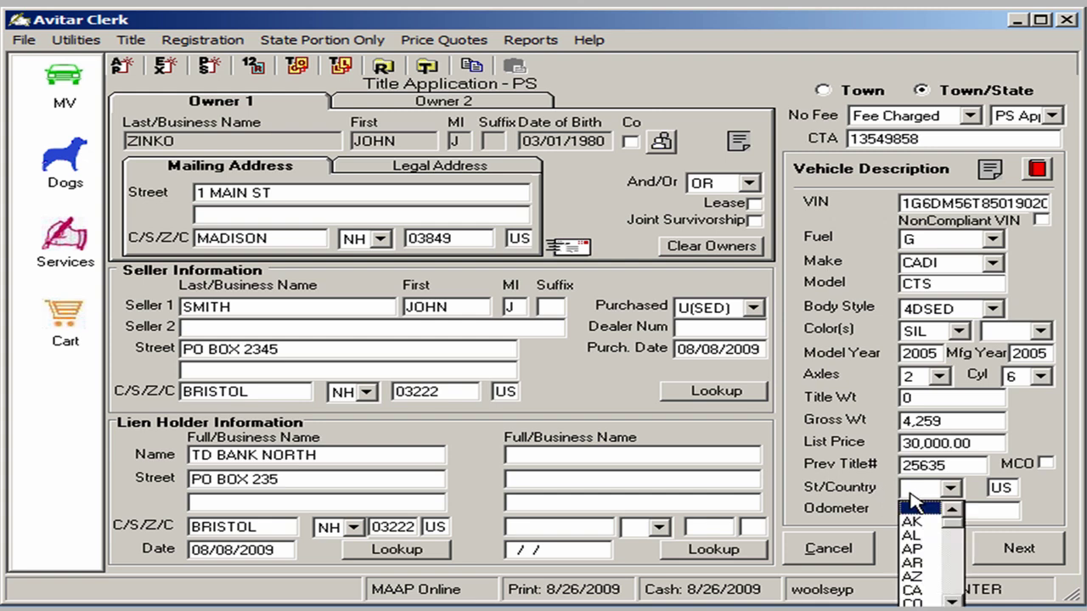
text(m)
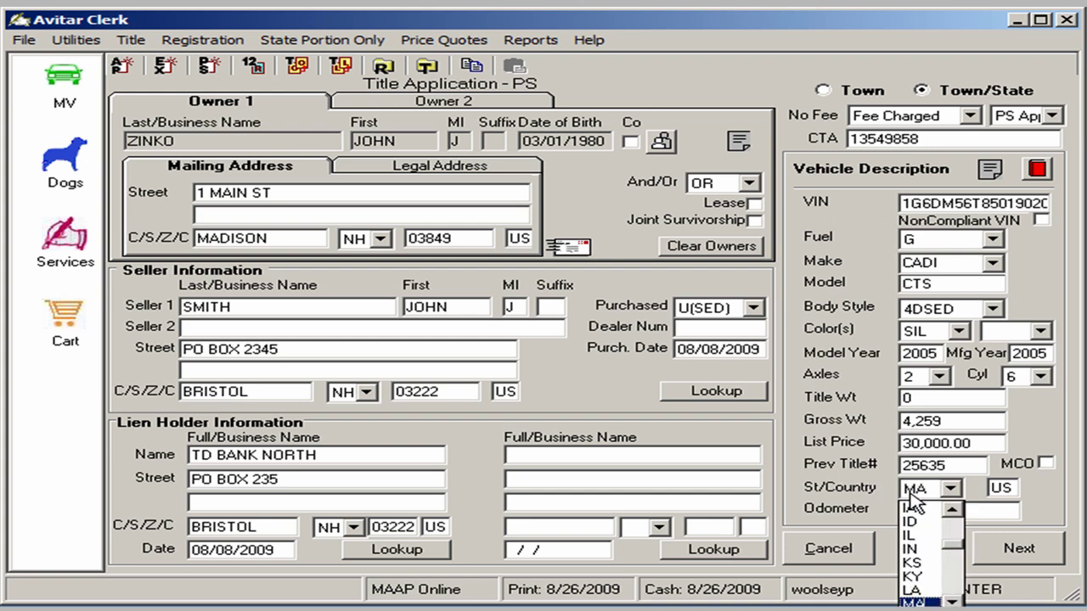
key(Tab)
key(Tab)
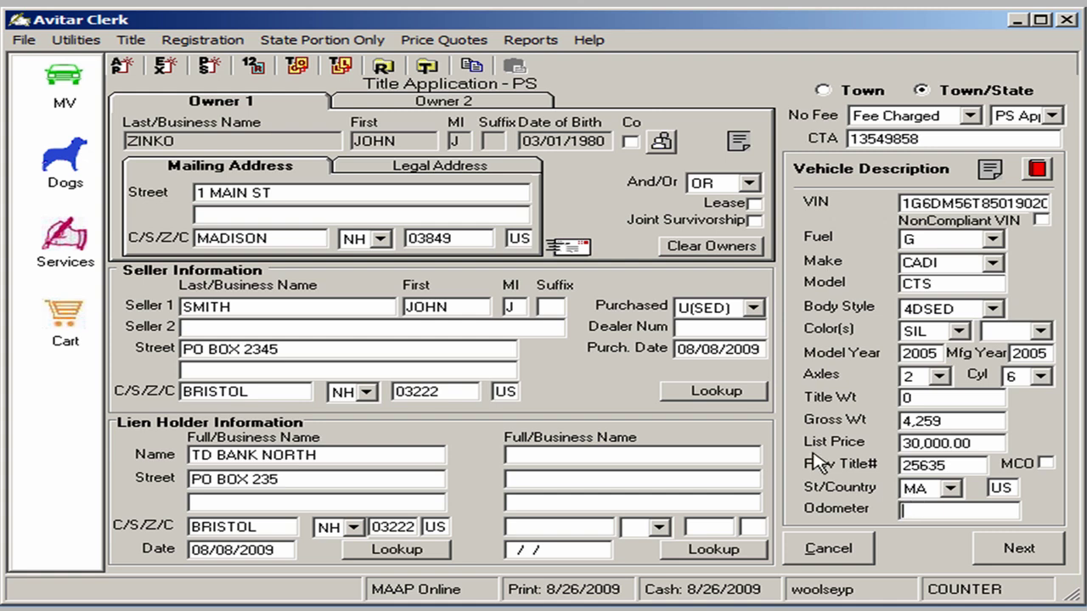
text(25000)
Submit the title application and review both owners on the new registration form
click(1015, 548)
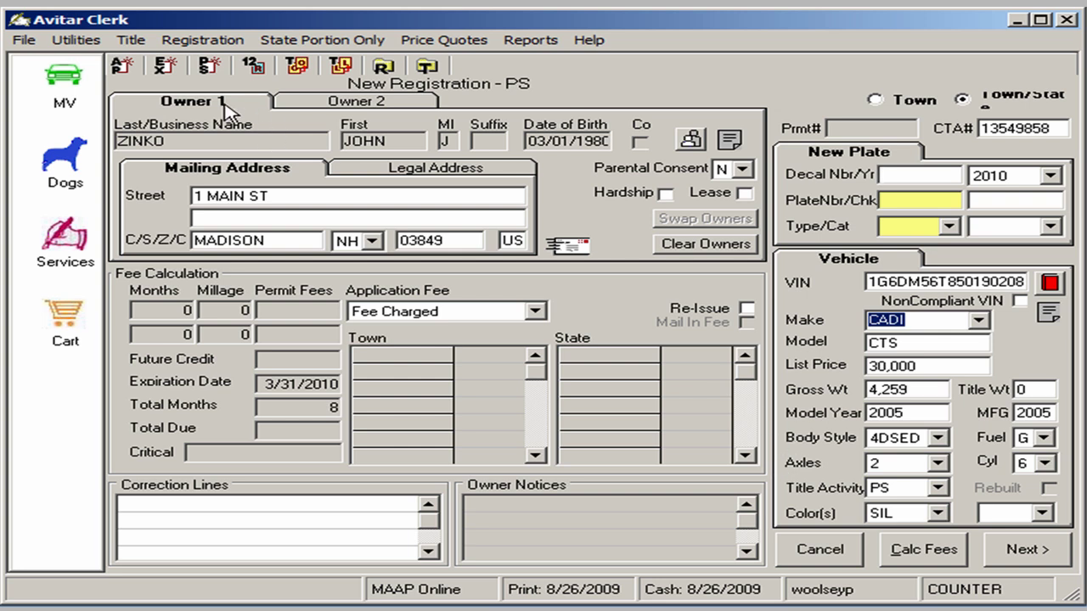
click(357, 108)
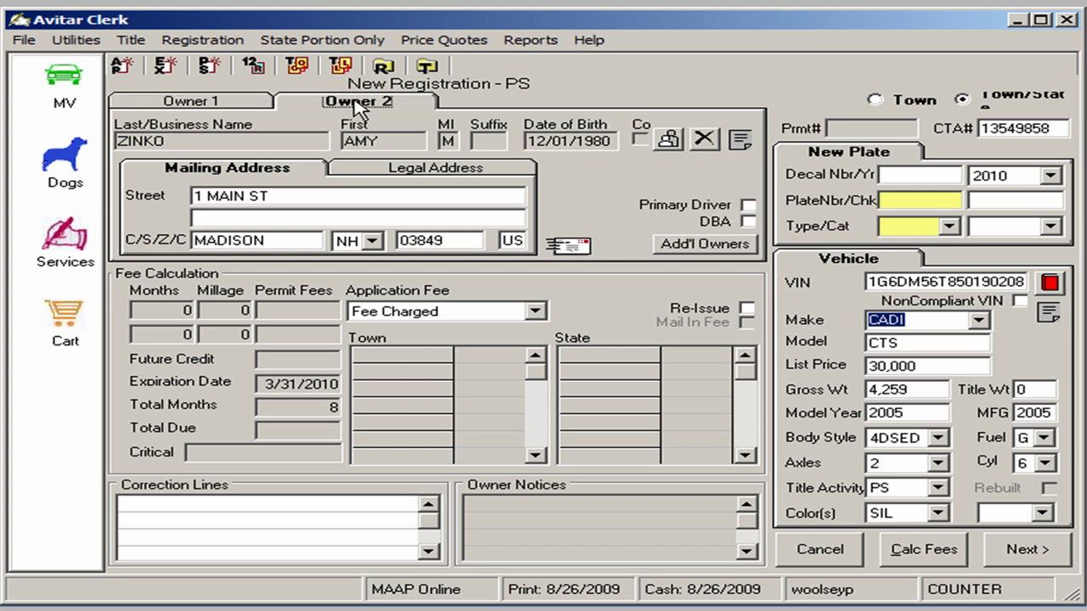
click(246, 103)
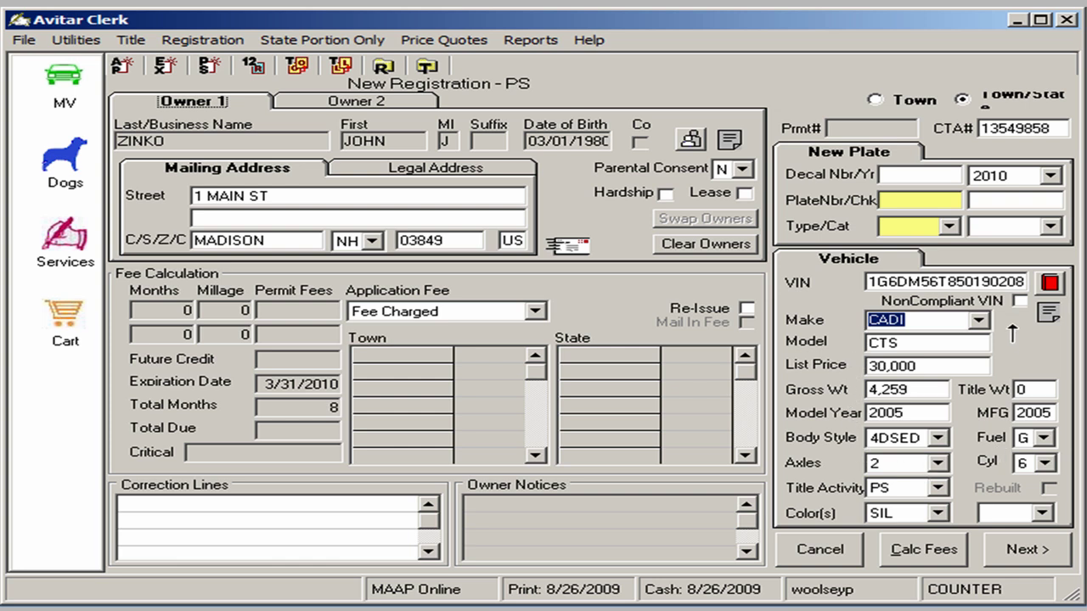
Enter the new plate number and pick the IPASS plate type
click(905, 198)
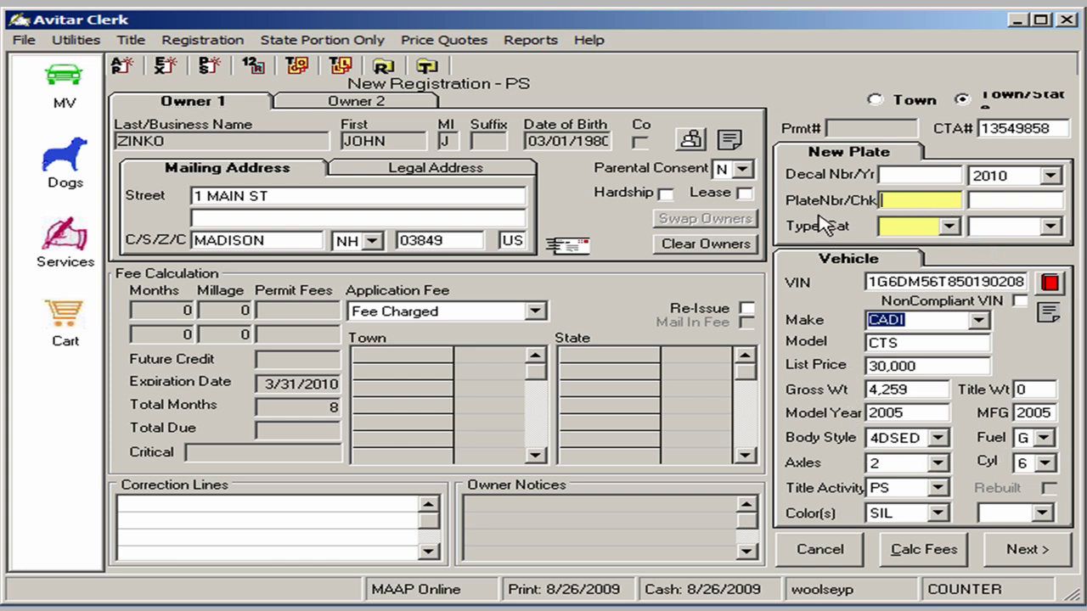
text(ZINKO2)
key(Tab)
key(Tab)
text(i)
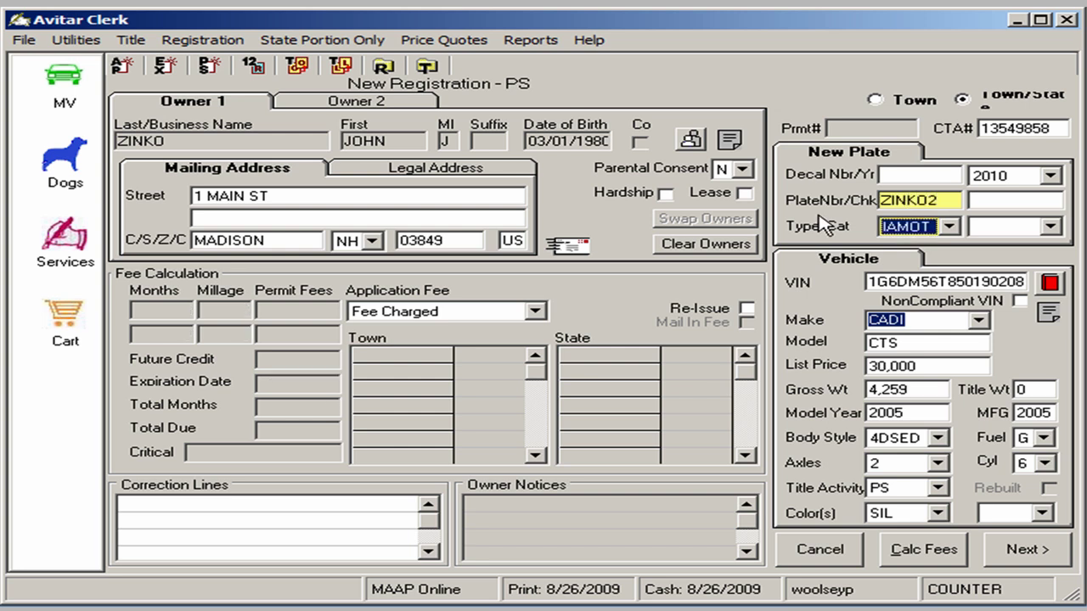
text(p)
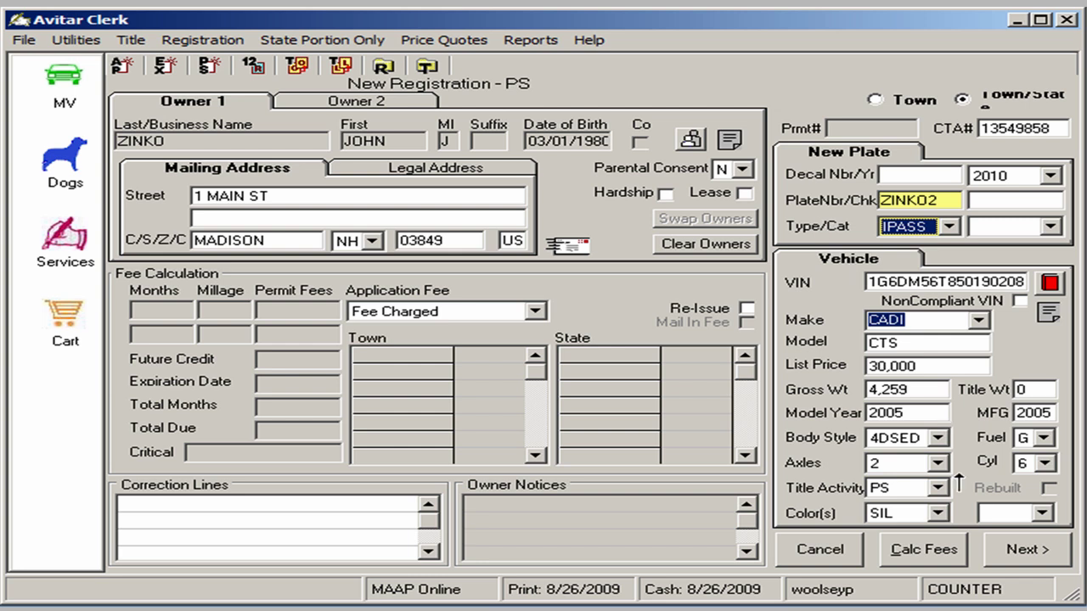
Replace the already-issued decal with 0373100 and recalculate fees to a $234.46 total
click(949, 553)
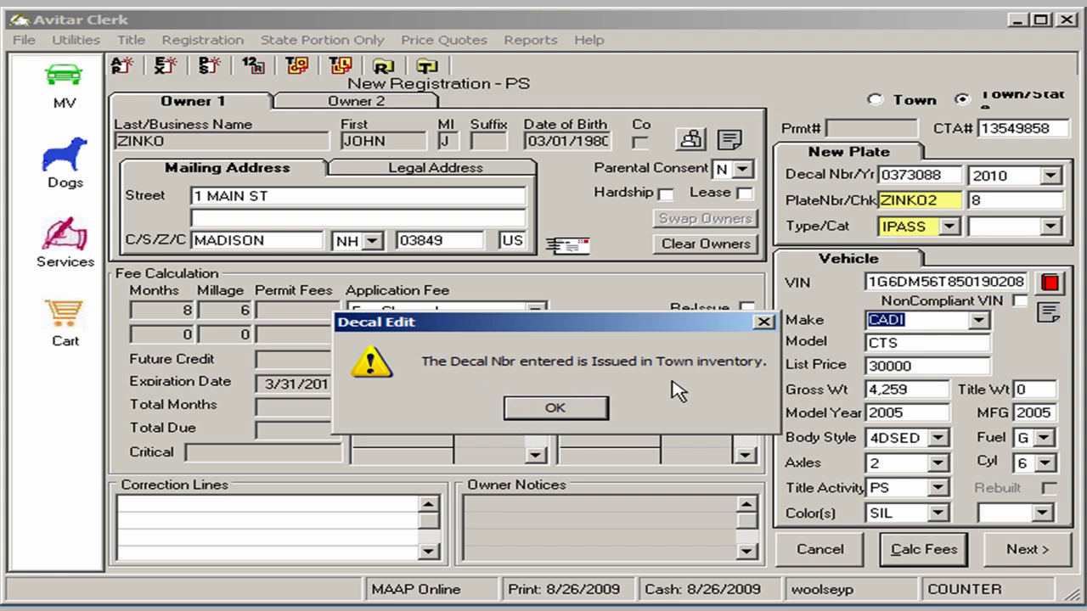
click(556, 408)
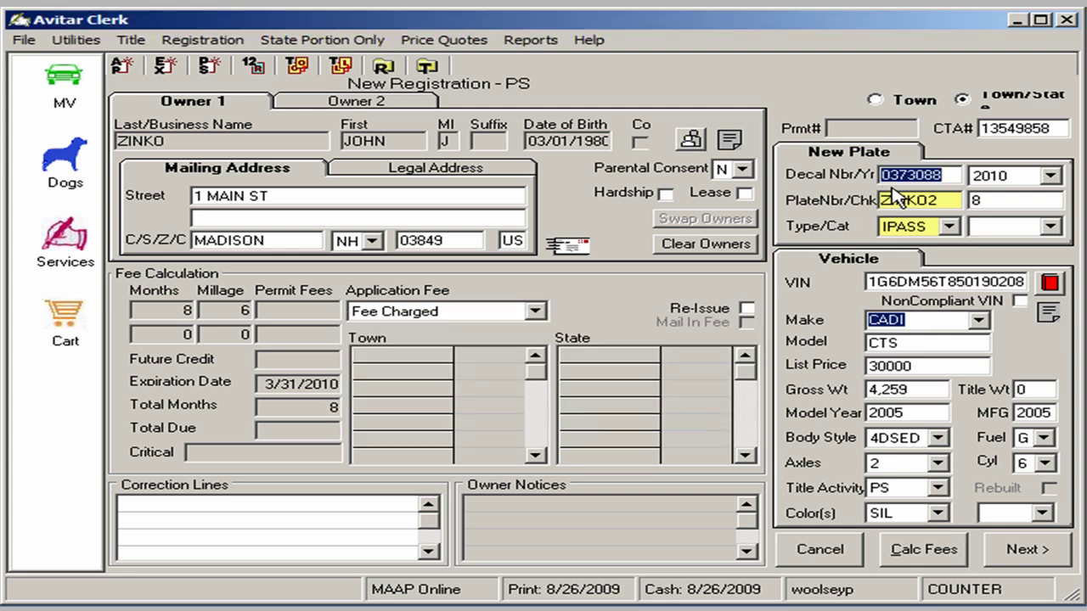
text(03)
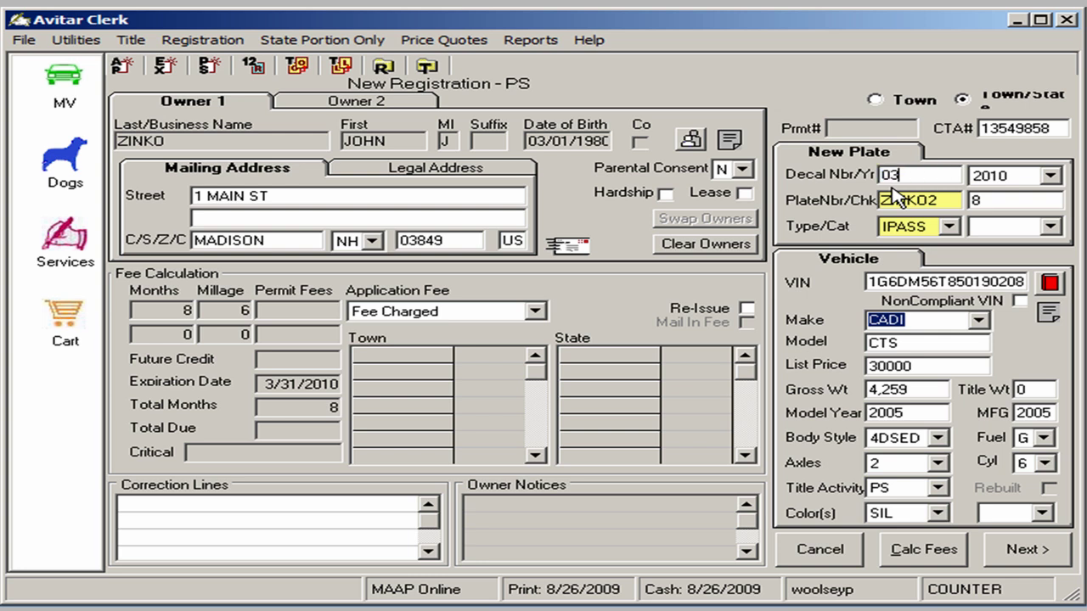
text(73100)
click(925, 553)
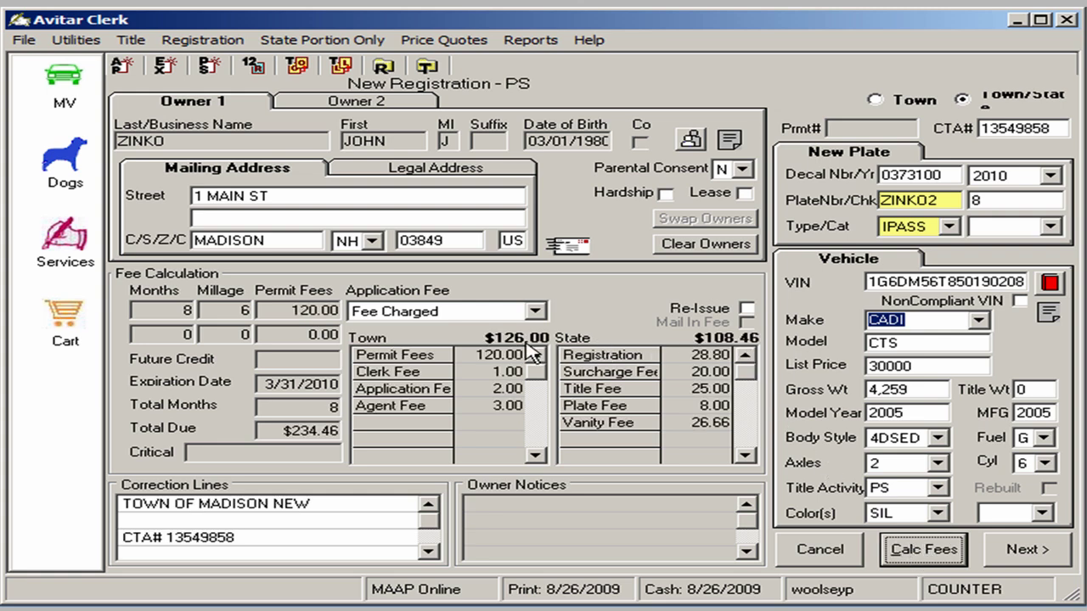
Proceed to fee settlement and enter the payor's phone number
click(1027, 554)
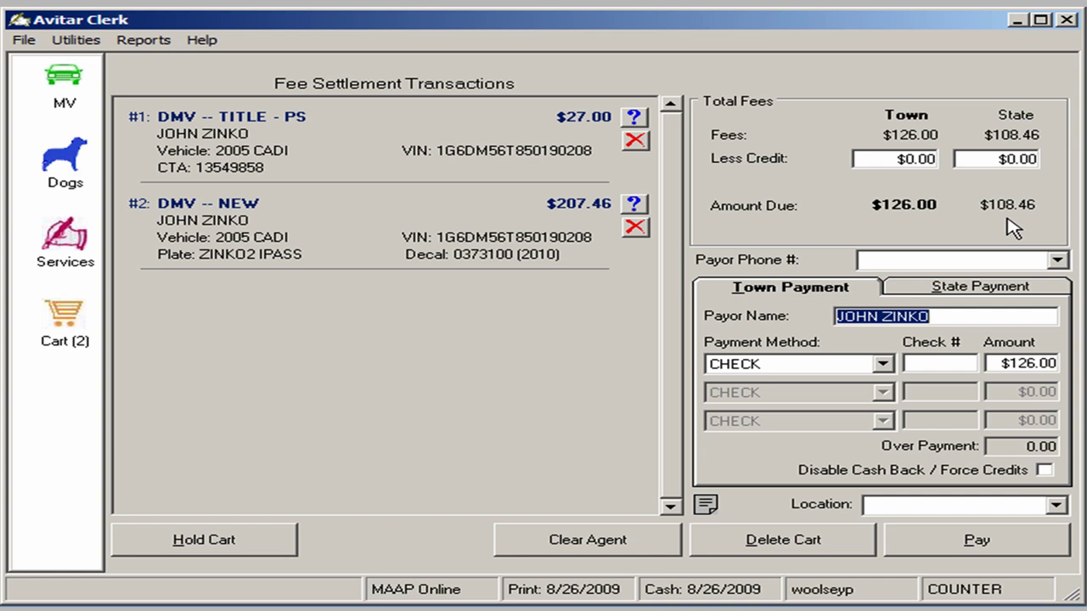
click(880, 260)
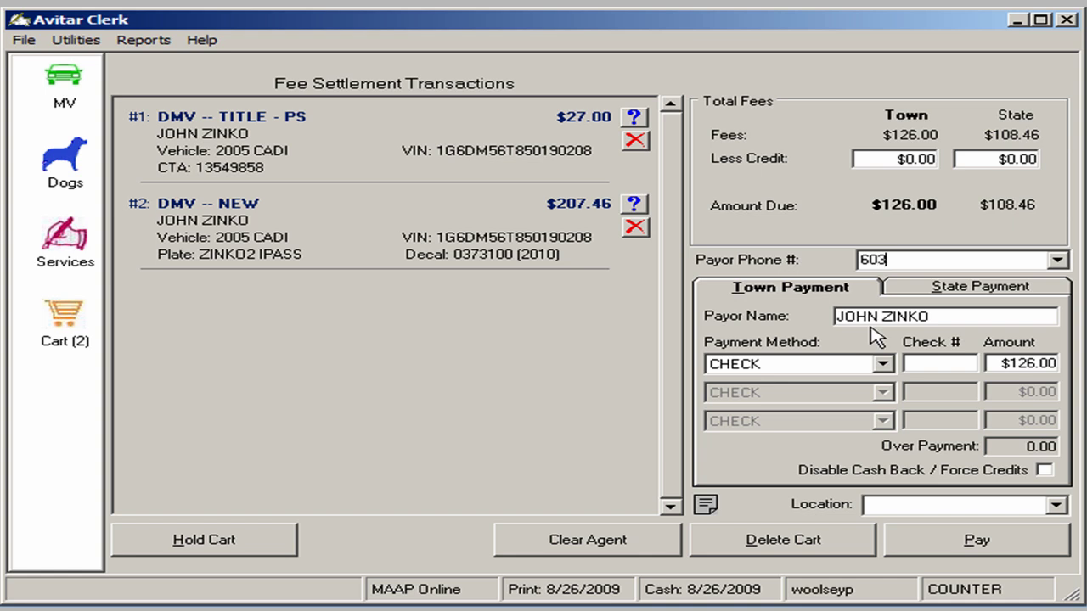
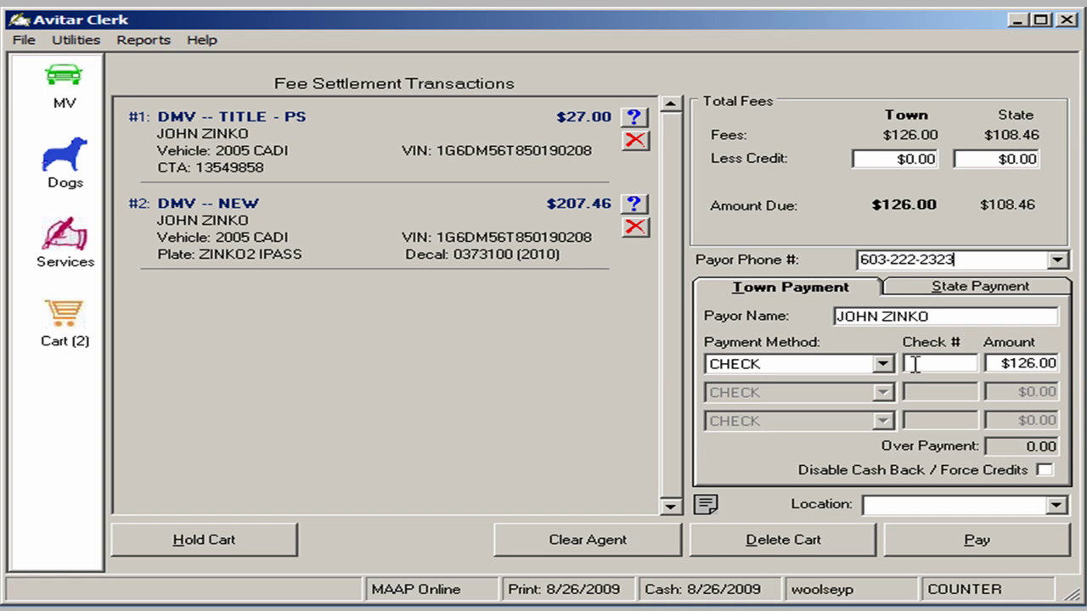
Pay by check: check 256 for the $126.00 town fee, 236 for the $108.46 state fee
click(914, 364)
click(883, 365)
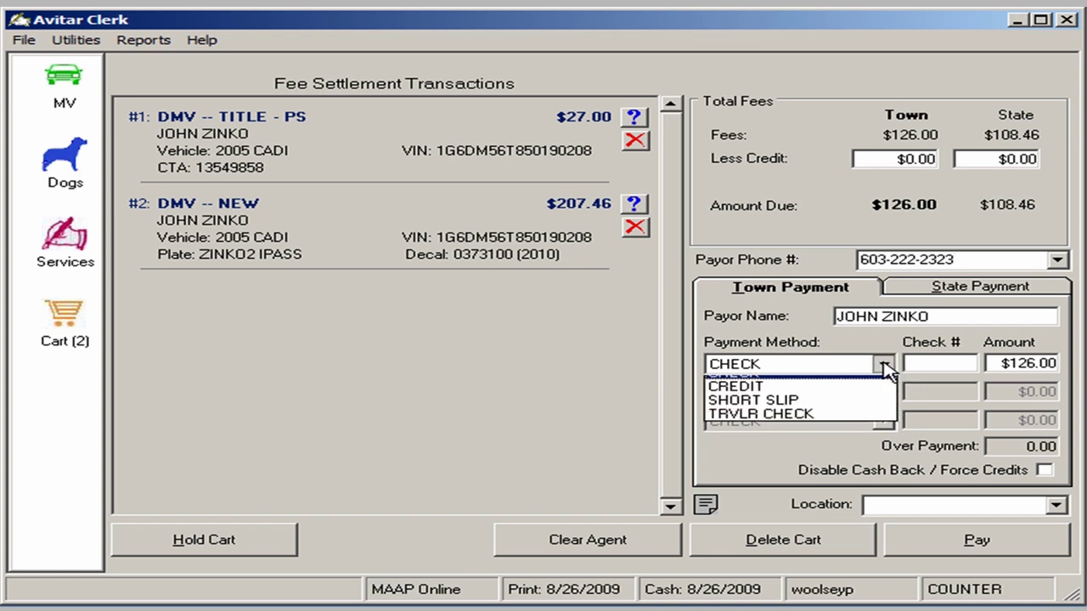
click(883, 365)
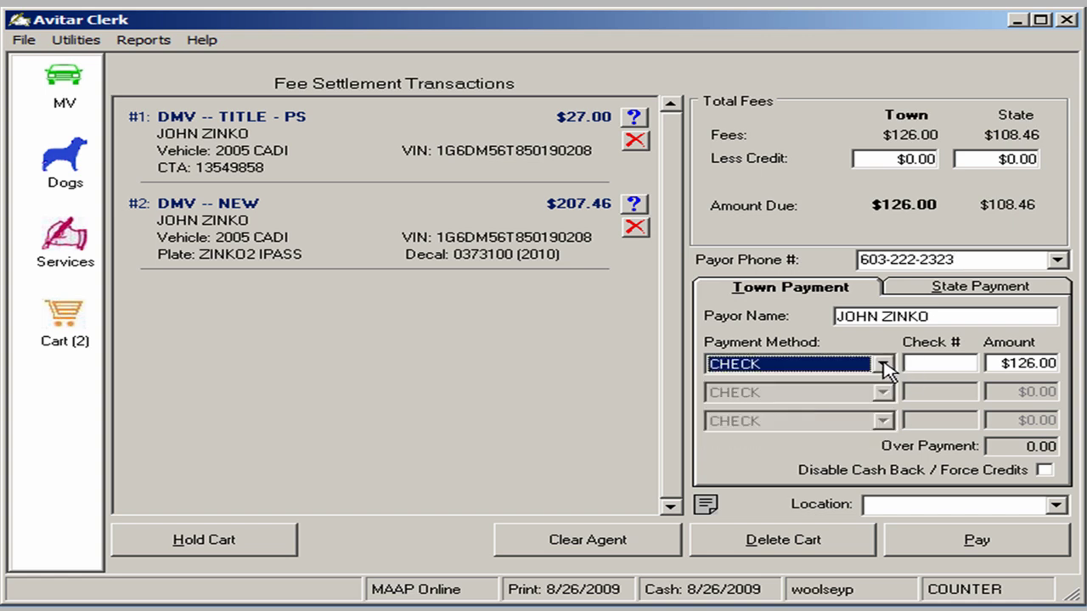
click(921, 364)
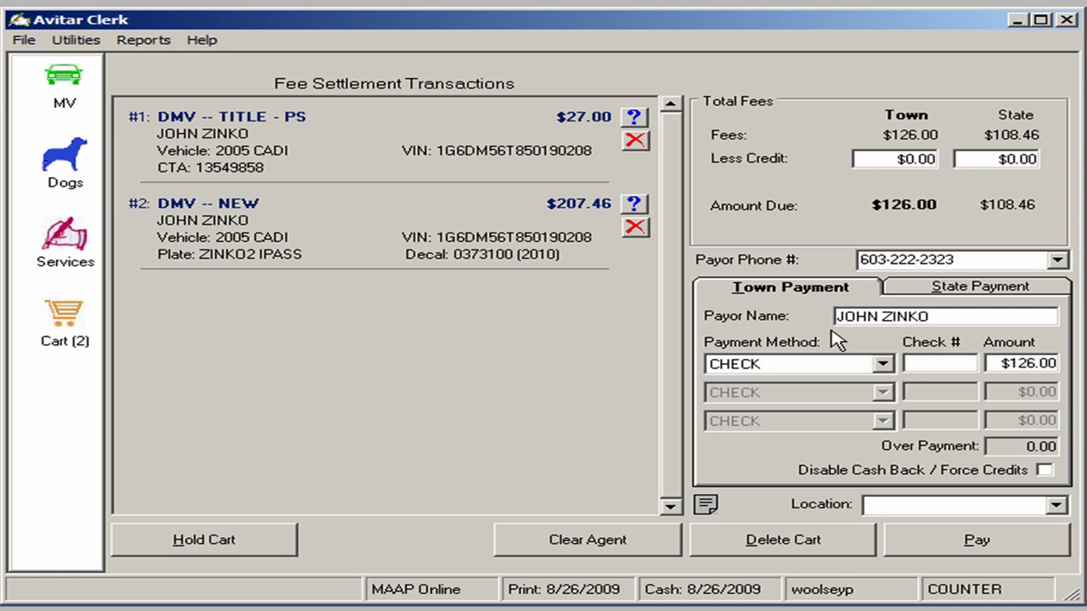
text(256)
click(948, 363)
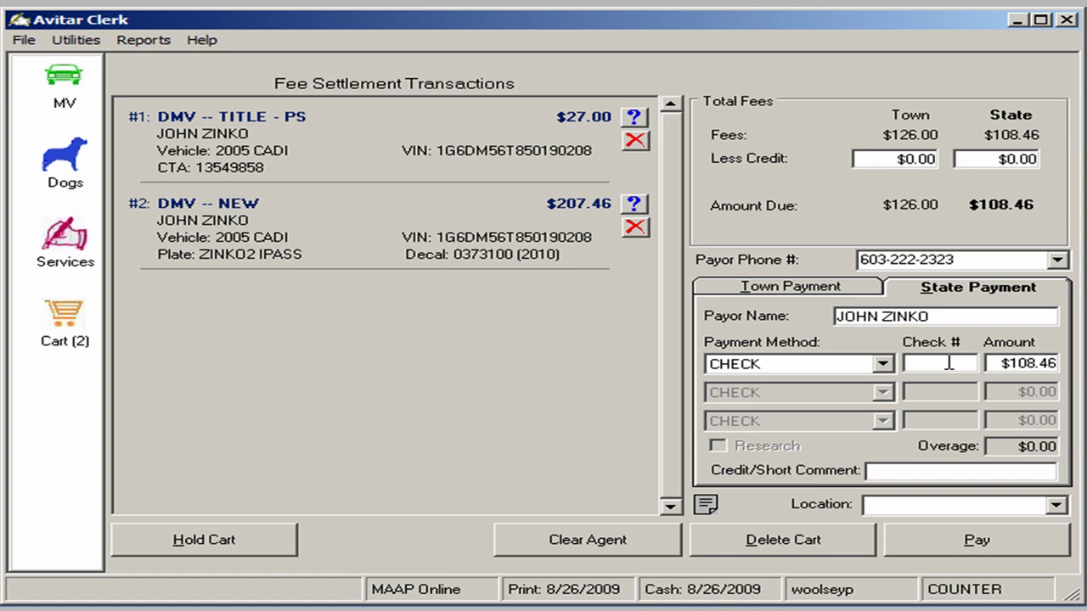
text(236)
Pay the fees and print the title application on the HP Deskjet D1400 series printer
click(977, 544)
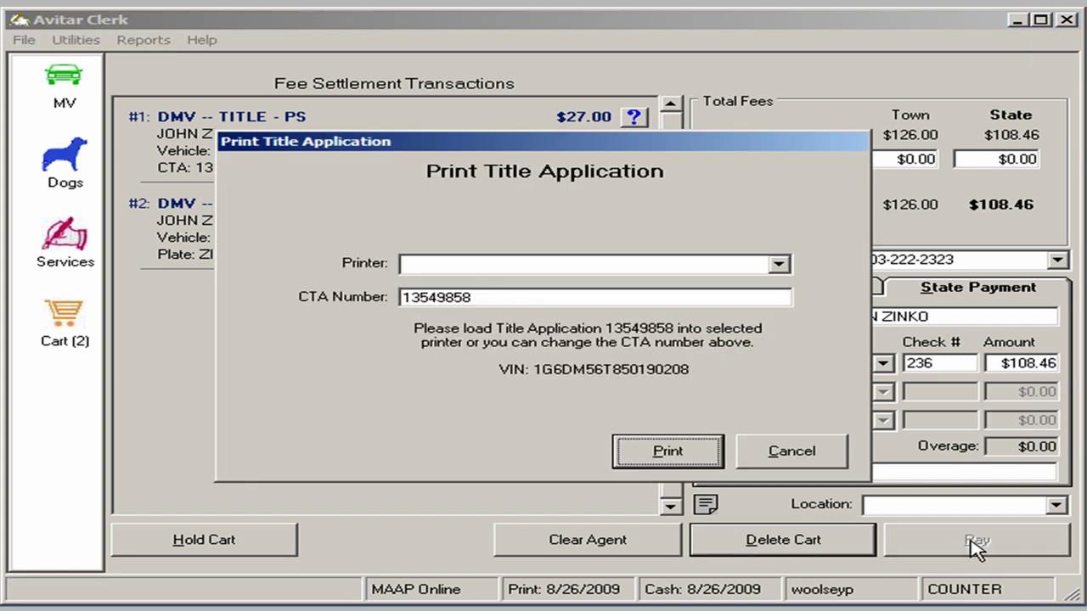
click(622, 264)
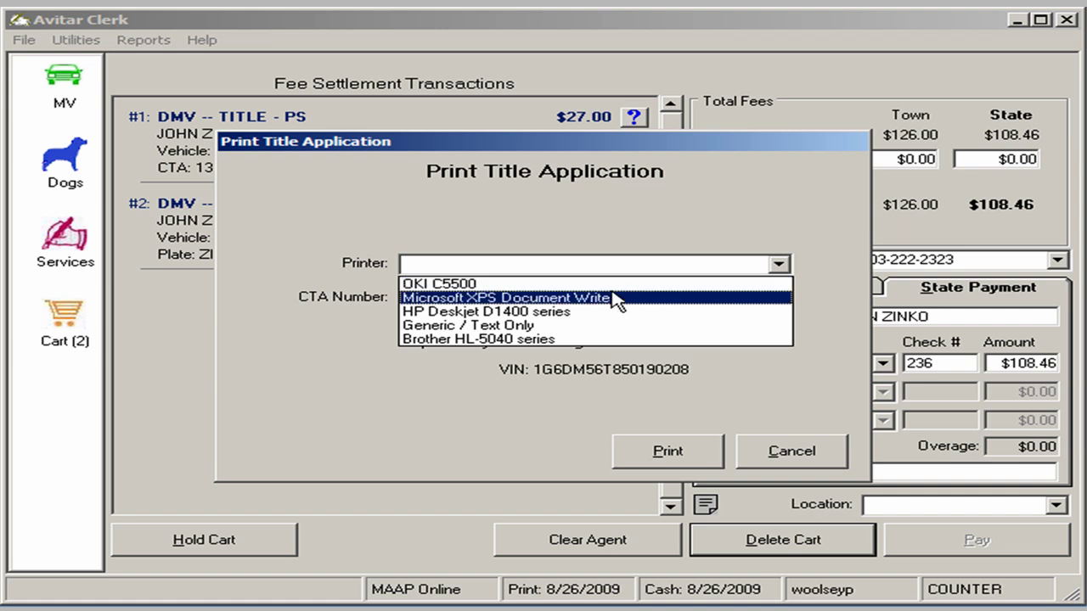
click(599, 310)
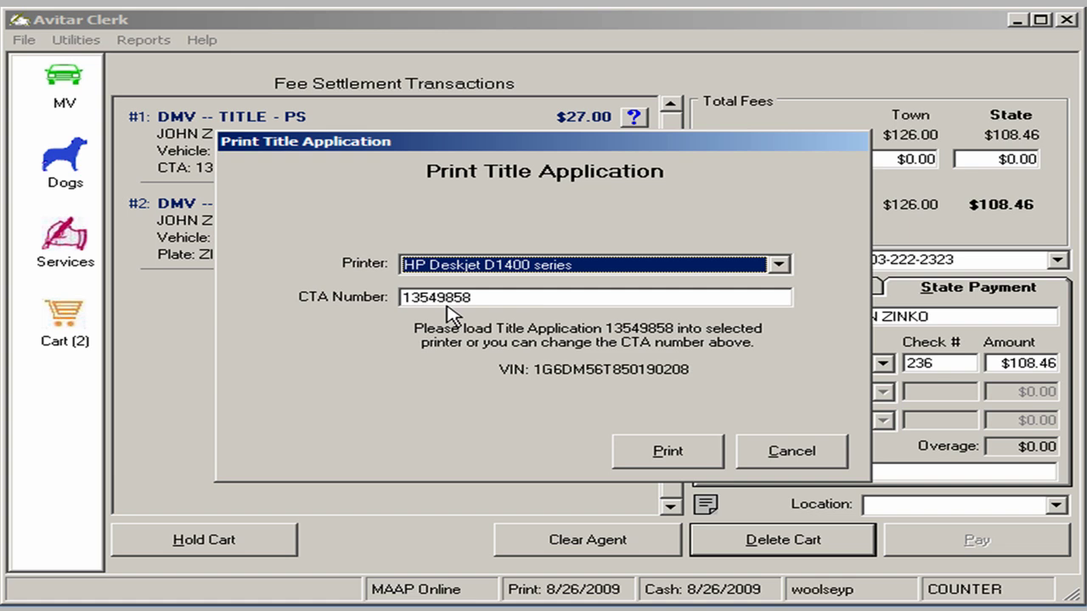
click(700, 458)
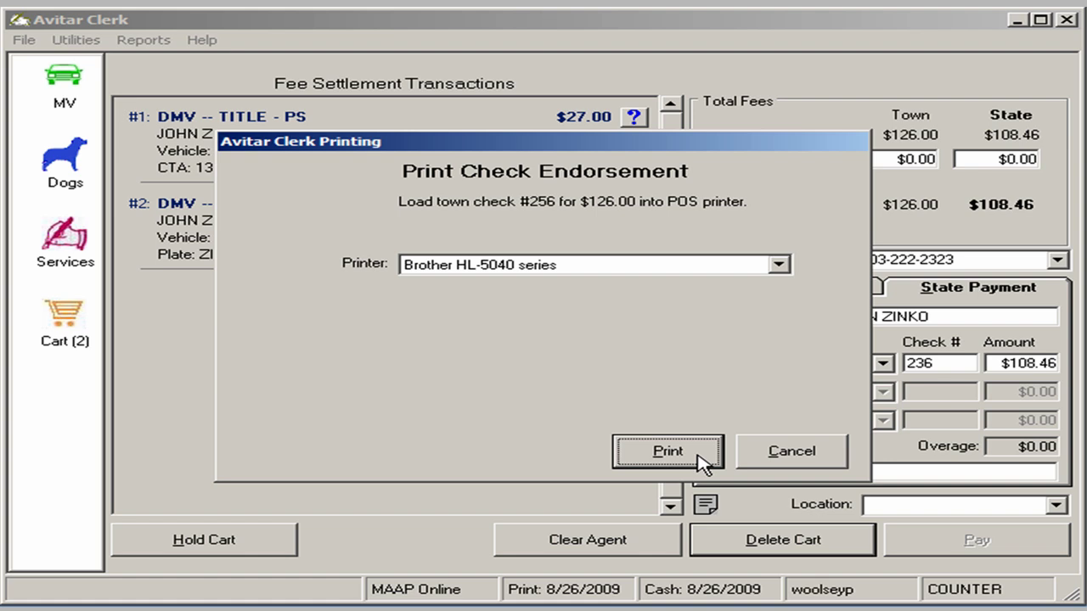
Print the town and state check endorsements and decline the receipt to finish settlement
click(701, 456)
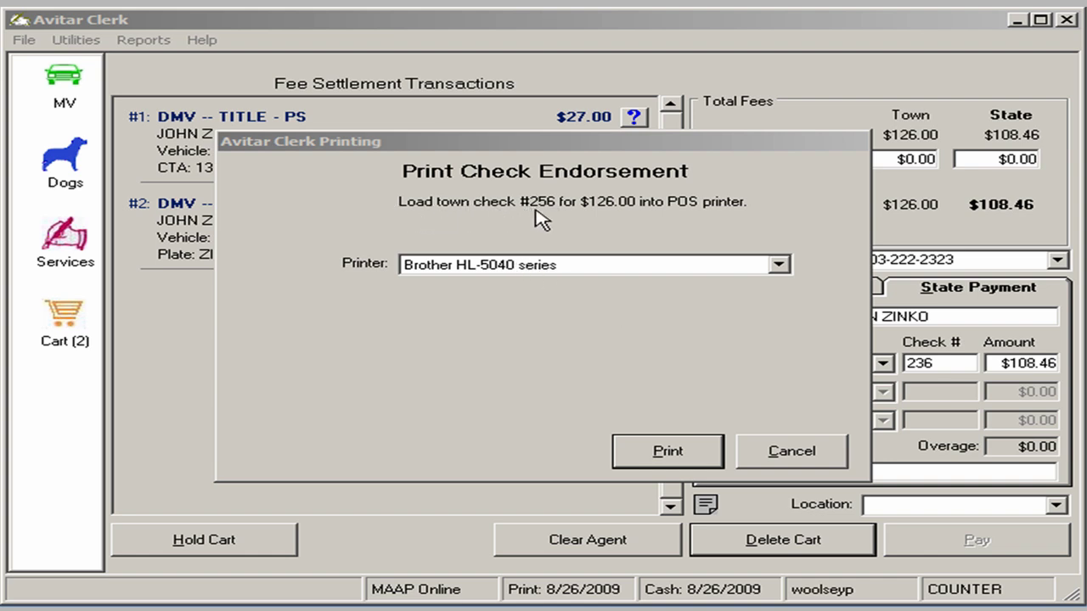
click(655, 456)
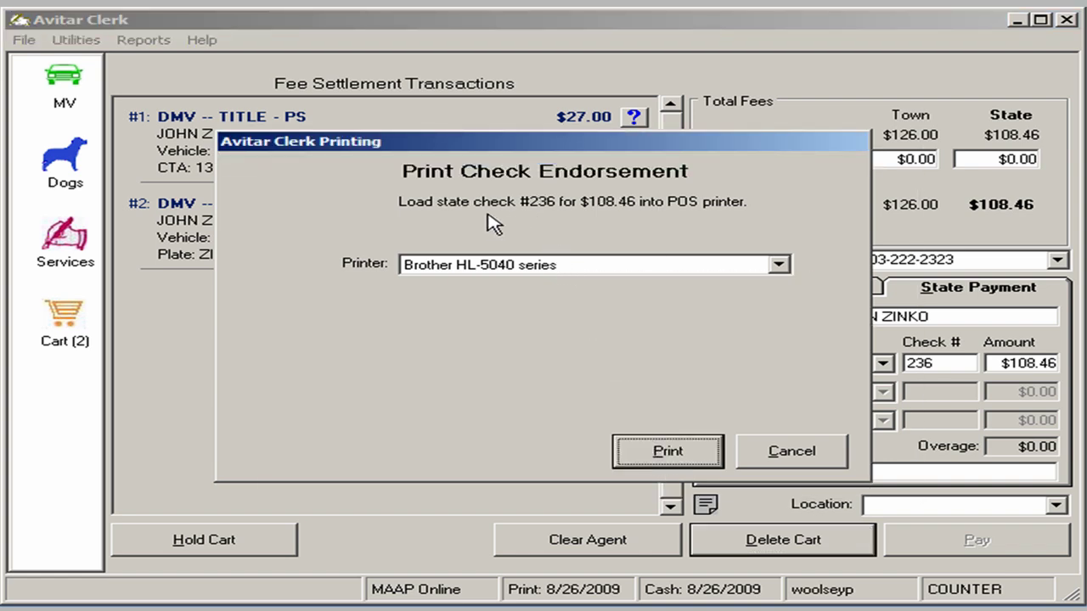
click(665, 458)
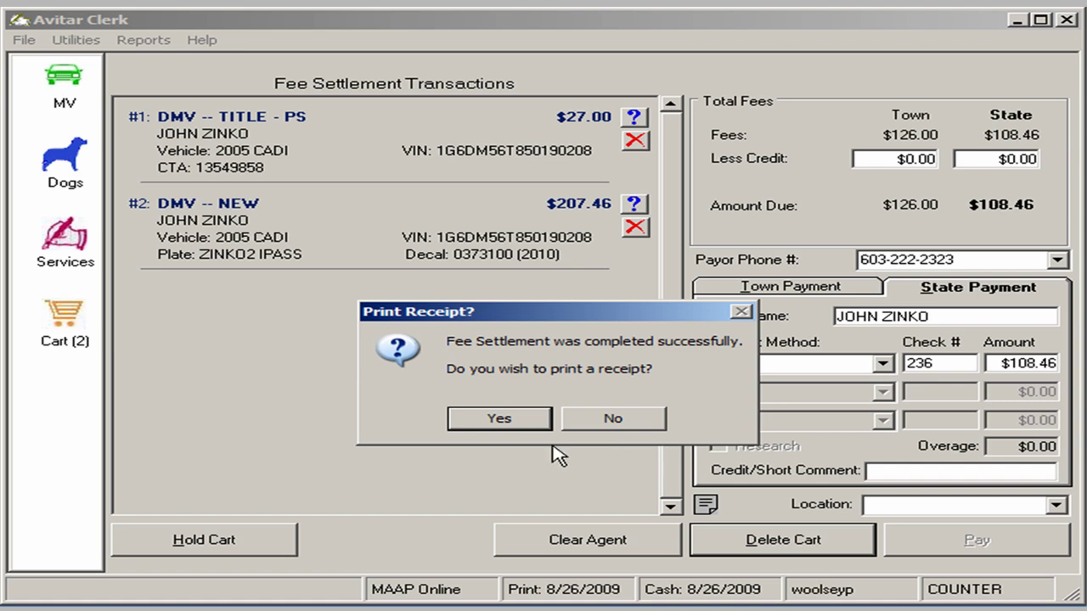
click(618, 421)
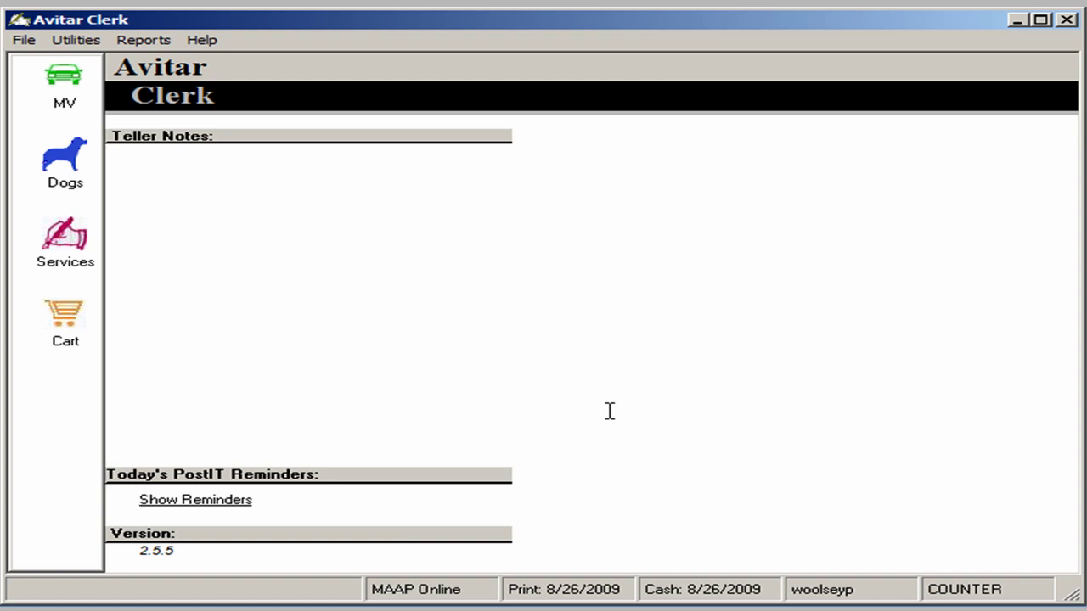